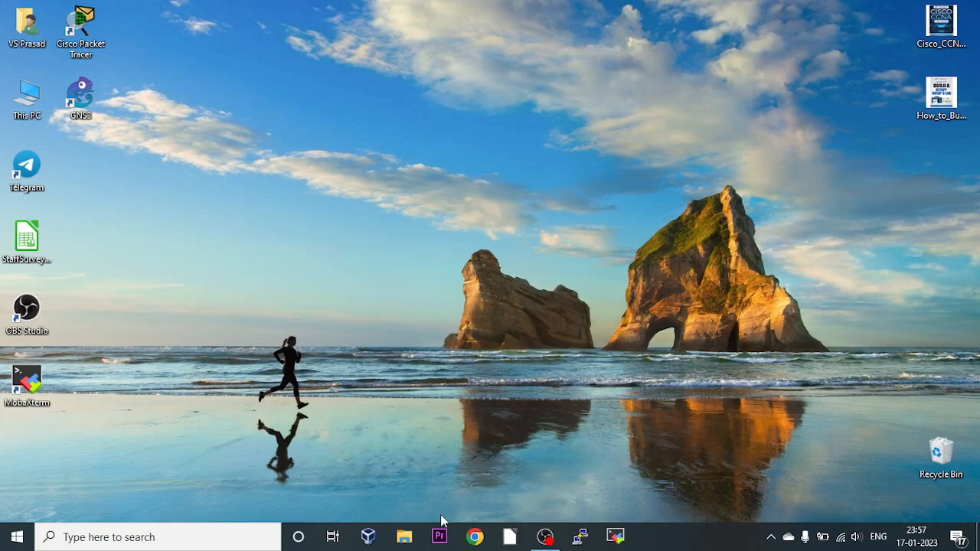
Launch Google Chrome from the taskbar.
left_click(475, 536)
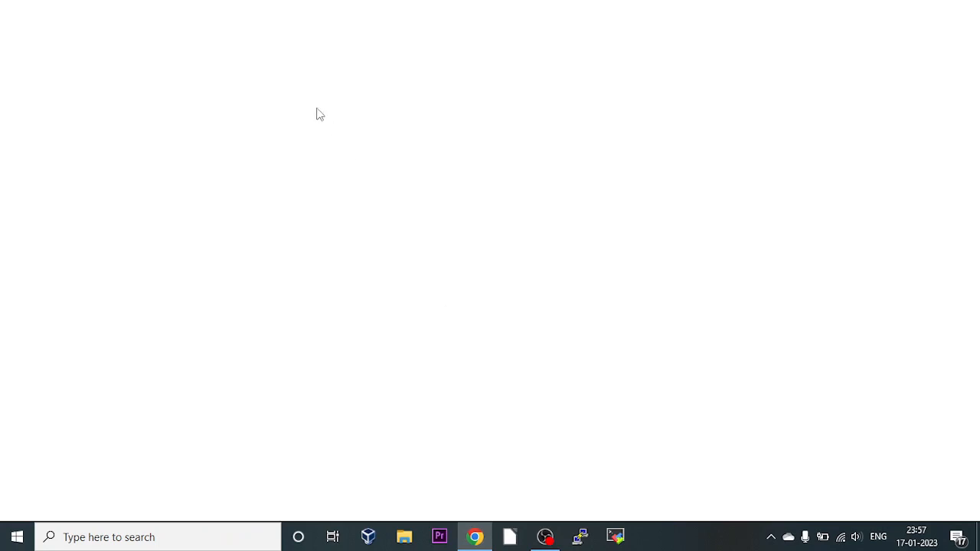
Search the web for 'kali linux', open kali.org and go to its download page.
left_click(335, 34)
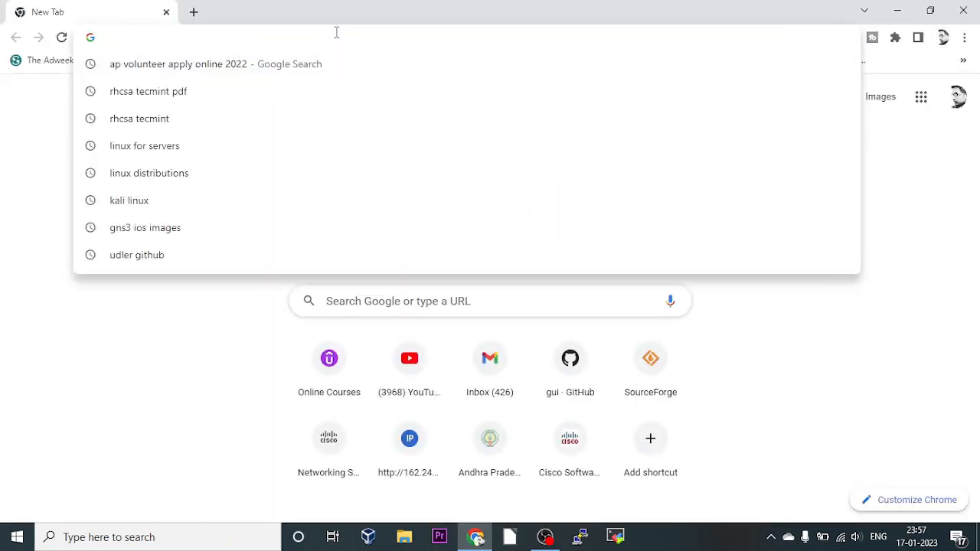
type("kali")
key("BackSpace")
key("BackSpace")
type("a")
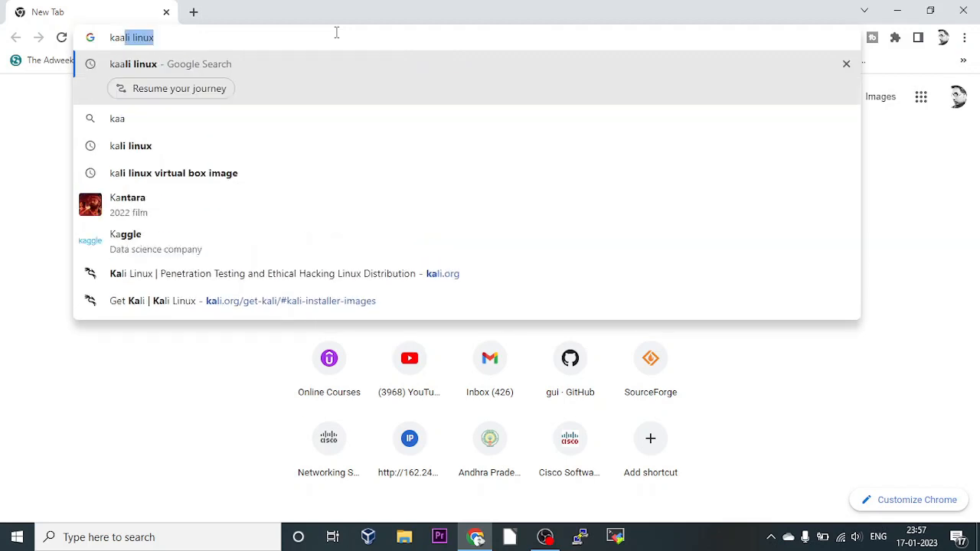
type("li")
key("Return")
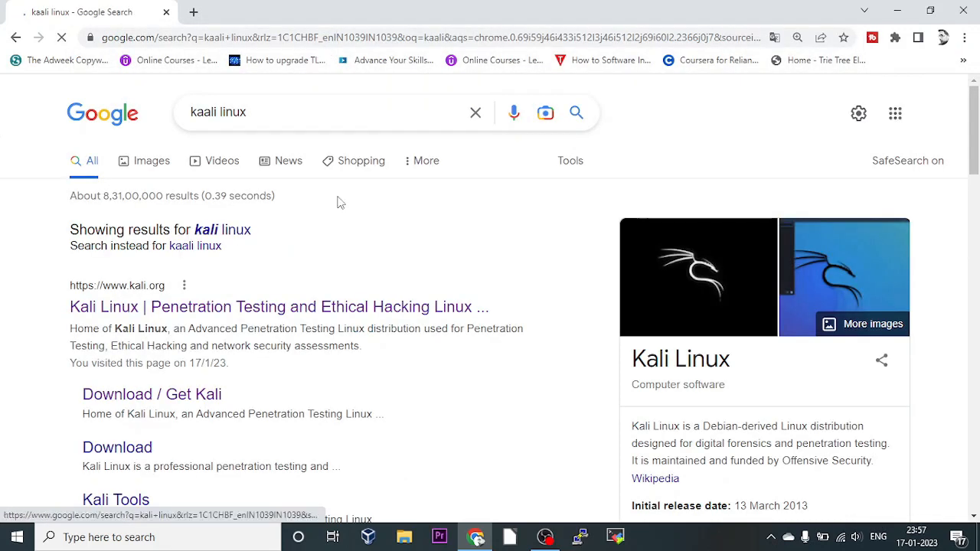
left_click(188, 309)
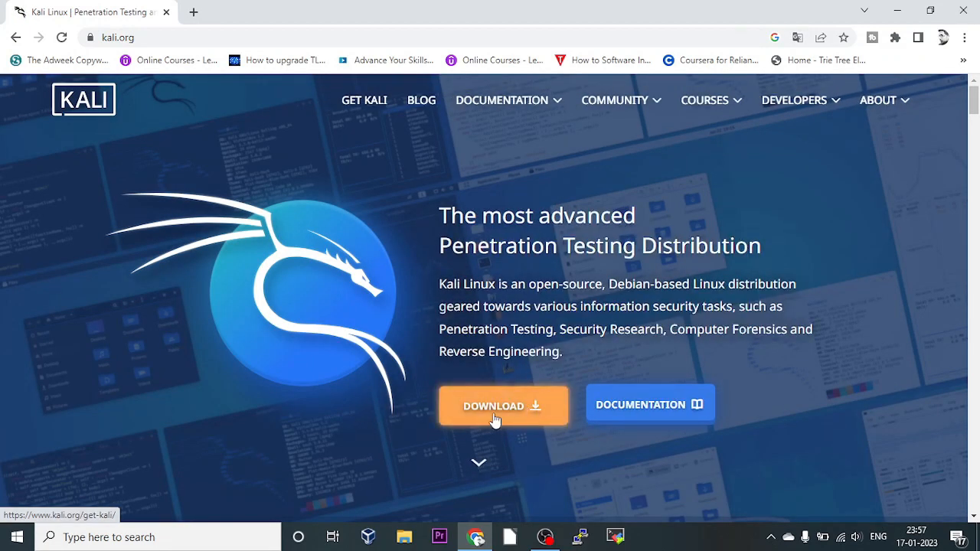
left_click(536, 411)
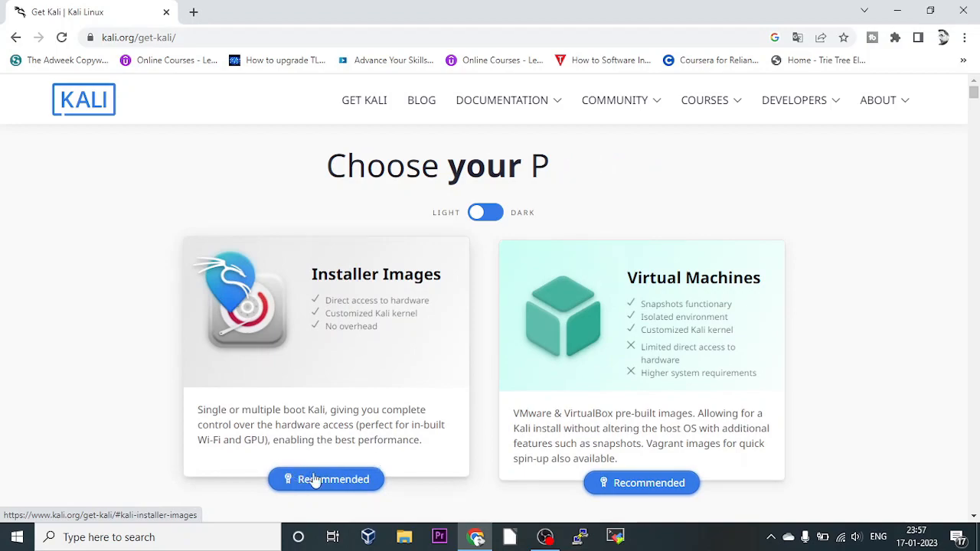
Scroll to the 64-bit Kali Linux 2022.4 Installer image card, then close Chrome.
scroll(321, 481, "down", 5)
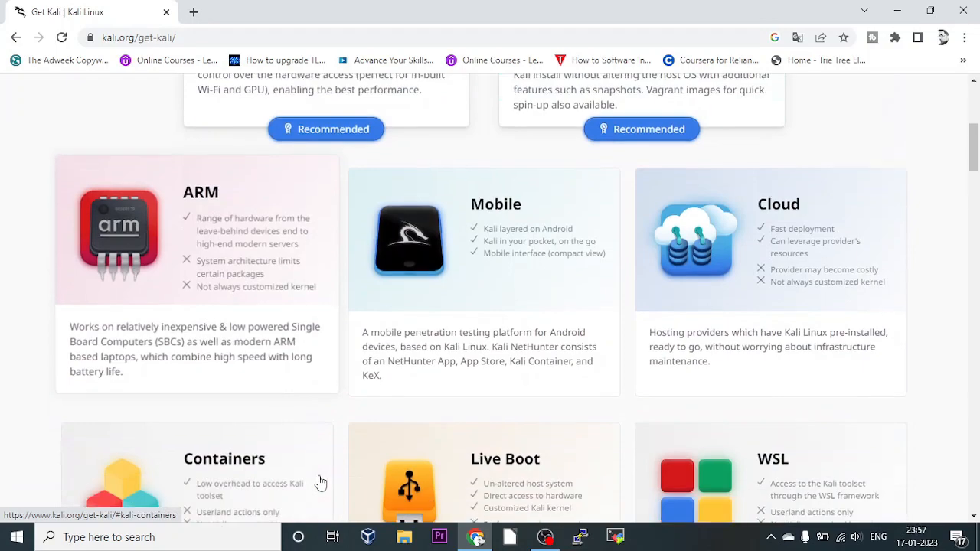
scroll(320, 482, "down", 9)
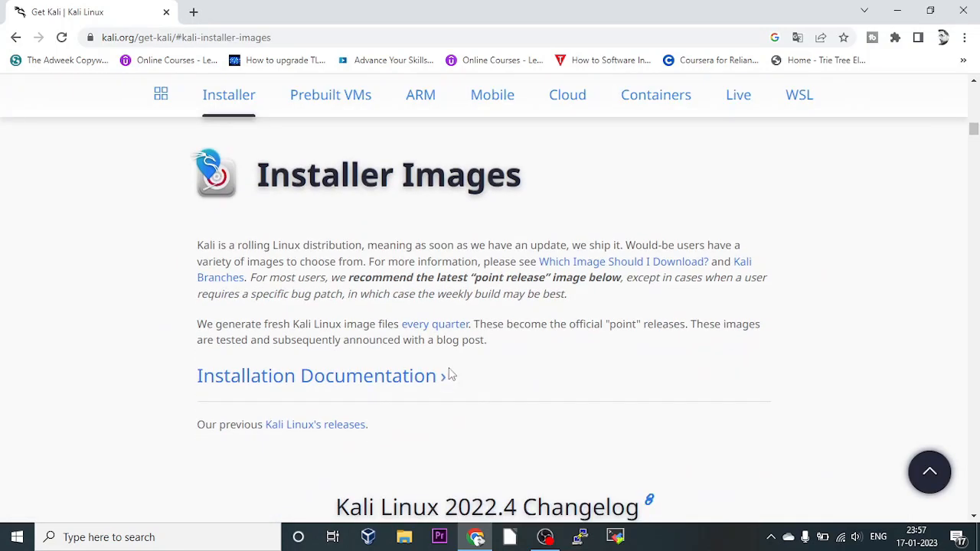
scroll(450, 375, "down", 5)
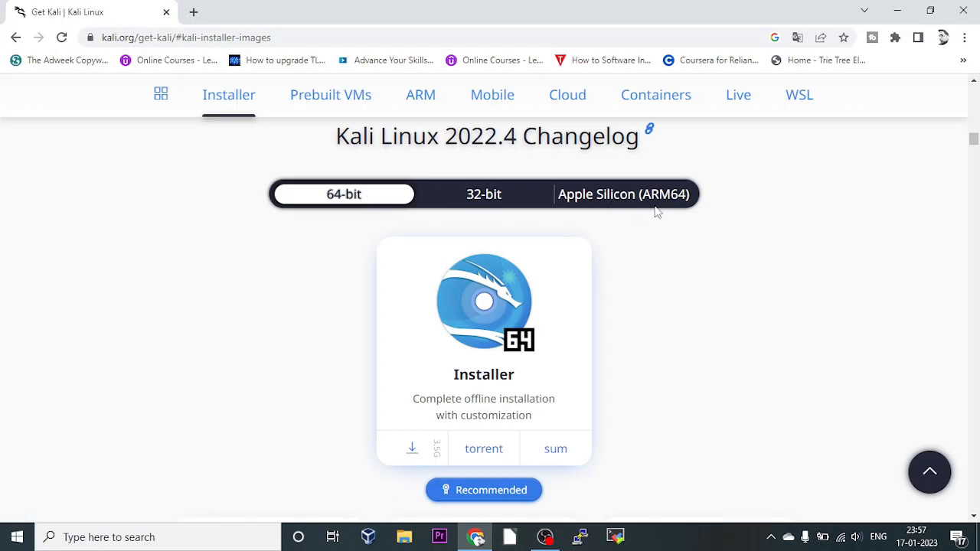
scroll(739, 250, "down", 3)
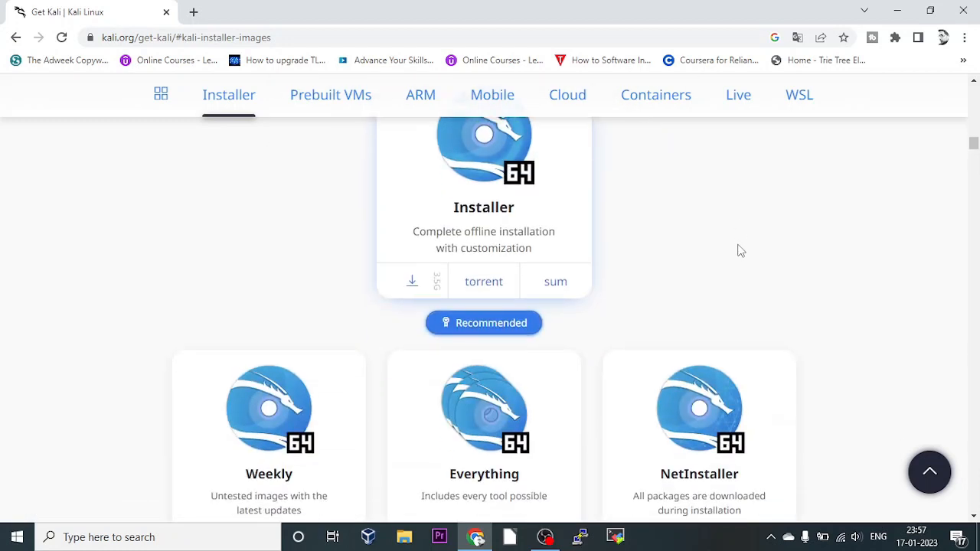
scroll(649, 188, "up", 2)
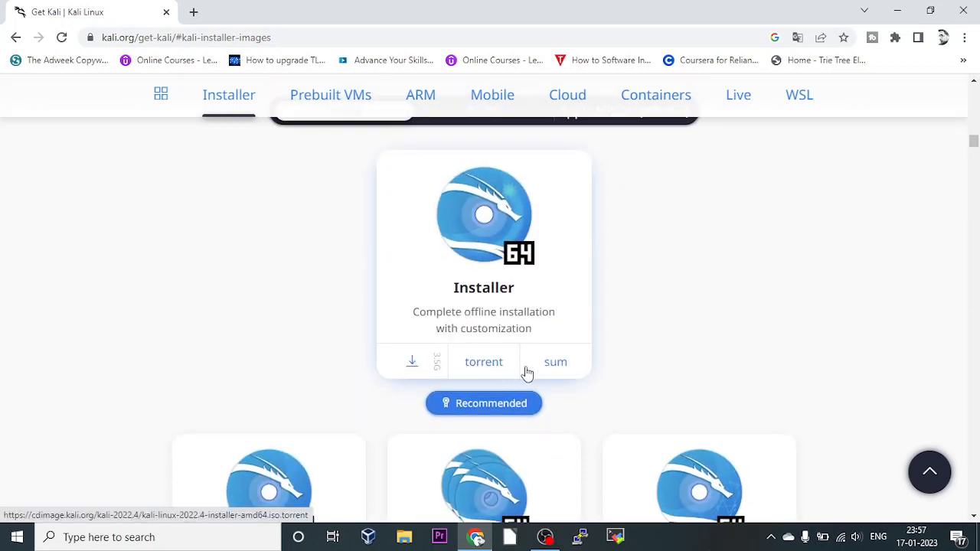
scroll(674, 372, "down", 2)
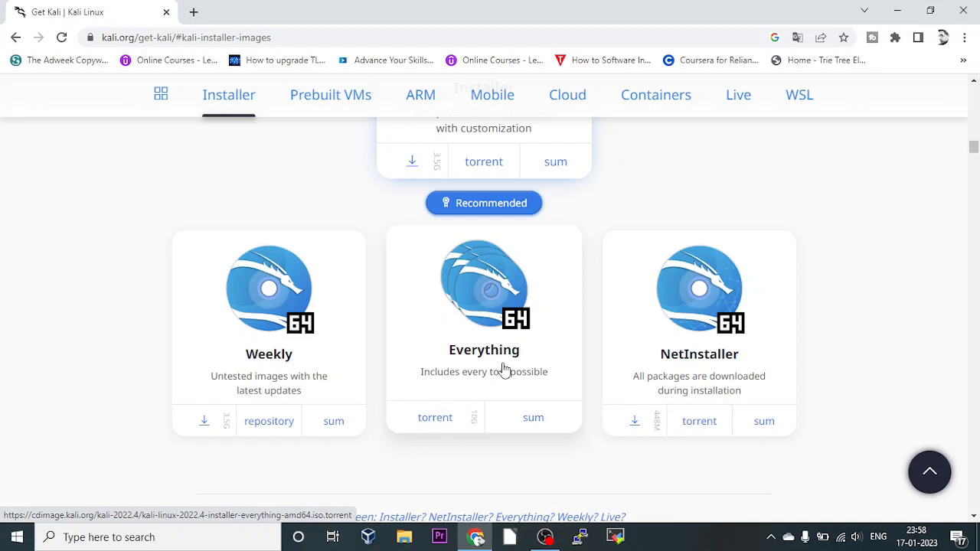
scroll(503, 370, "up", 3)
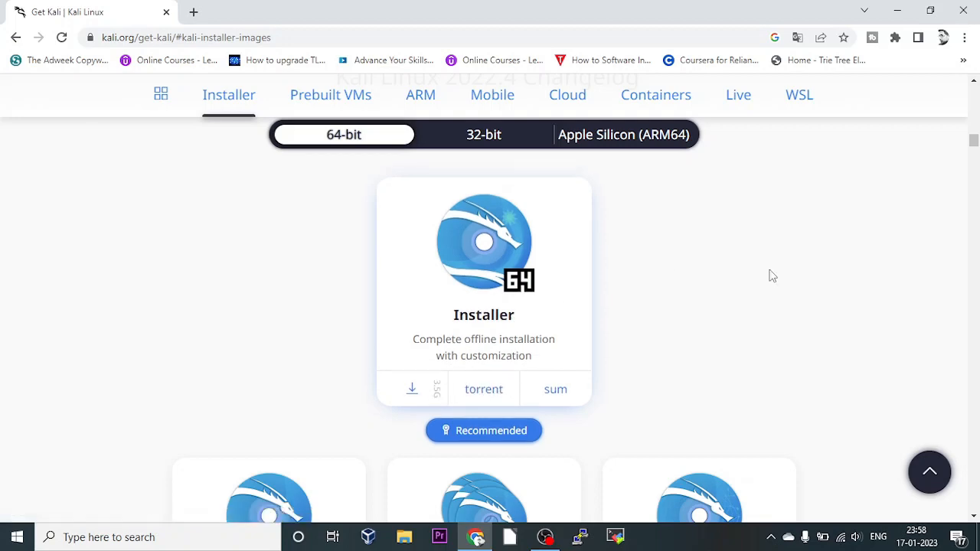
scroll(770, 276, "down", 1)
scroll(772, 276, "up", 1)
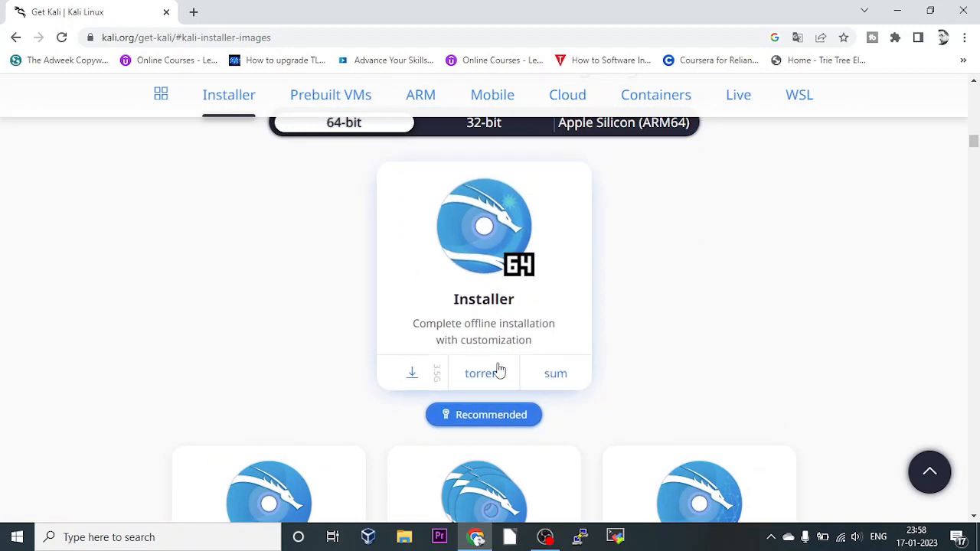
left_click(966, 12)
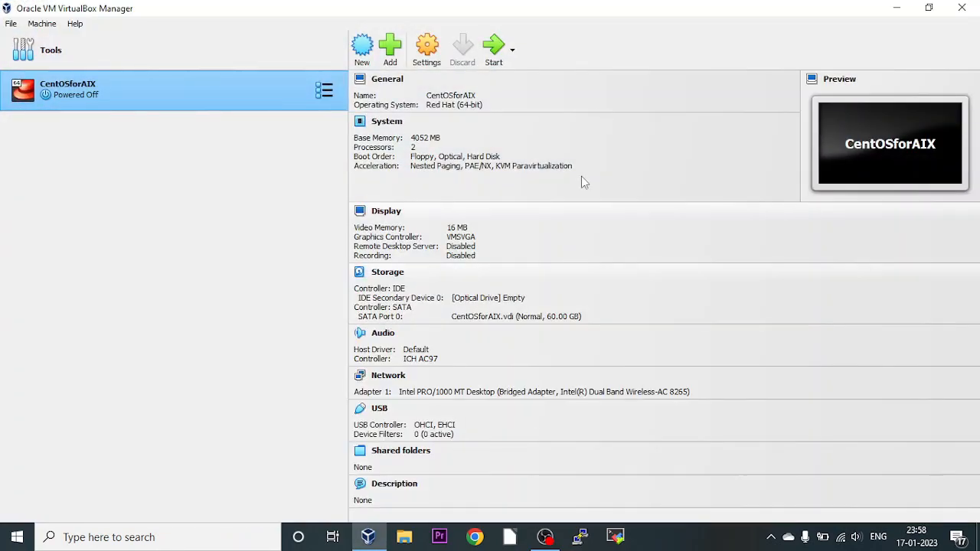
left_click(369, 537)
left_click(474, 537)
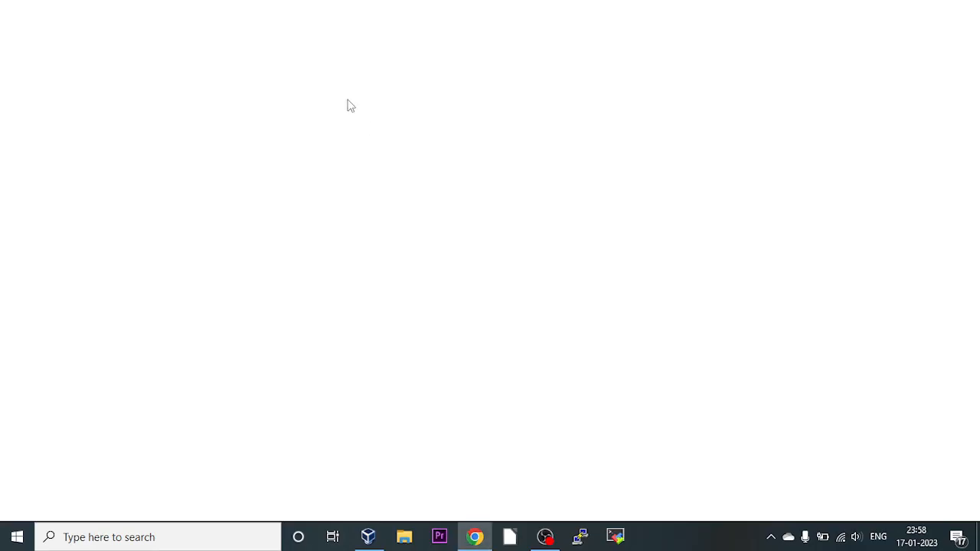
type("oracle ")
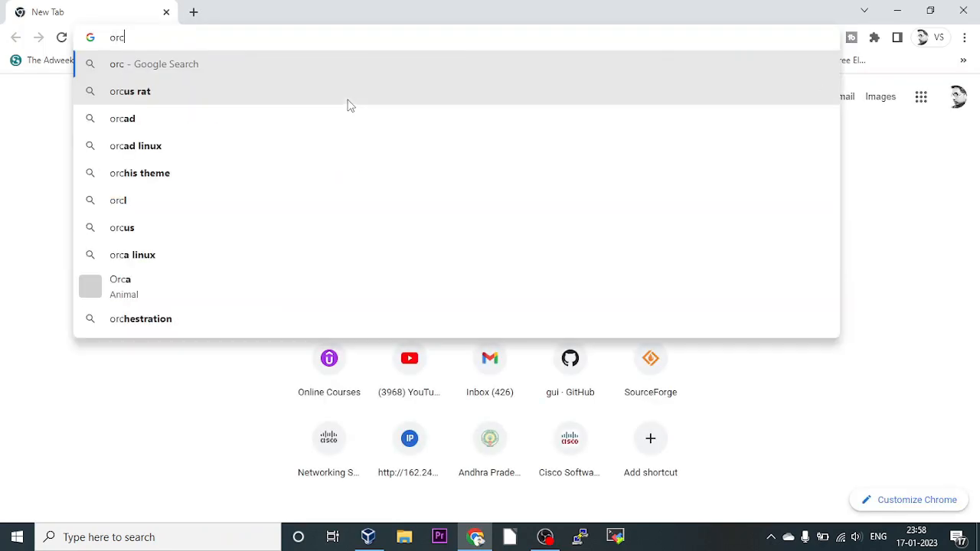
type("virtual")
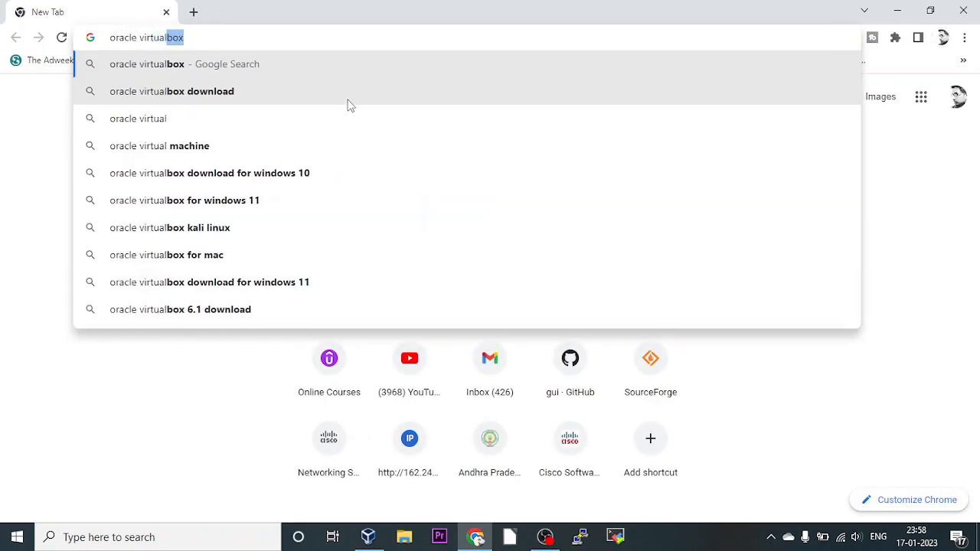
key("Return")
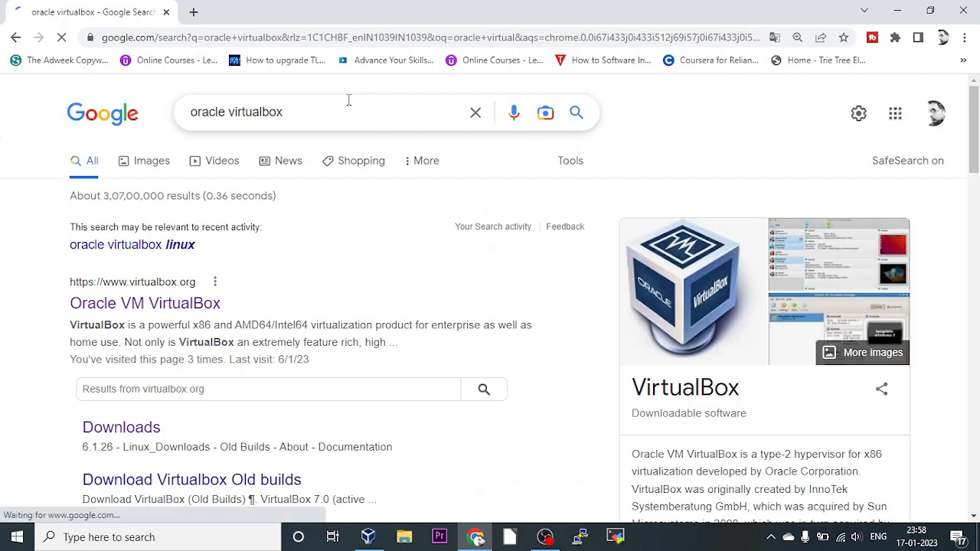
left_click(175, 305)
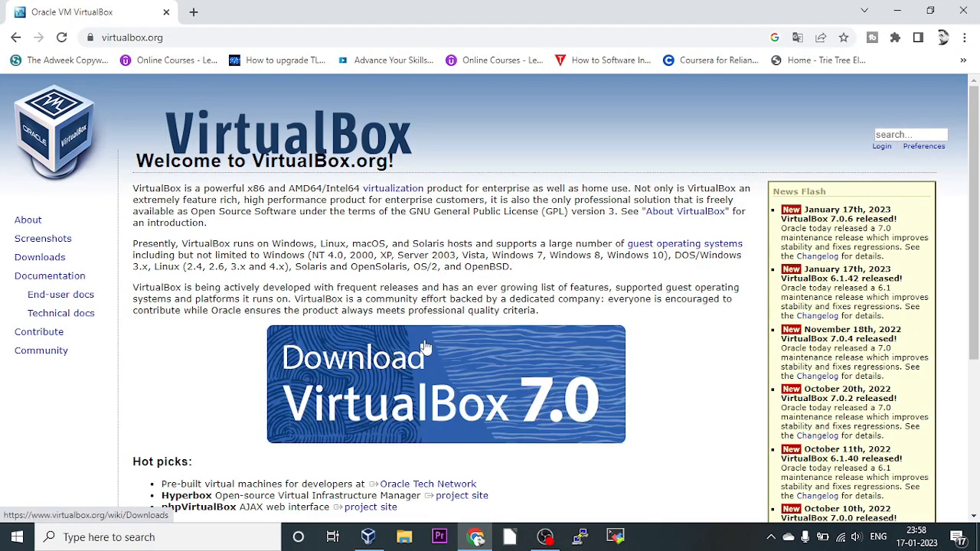
scroll(464, 298, "down", 3)
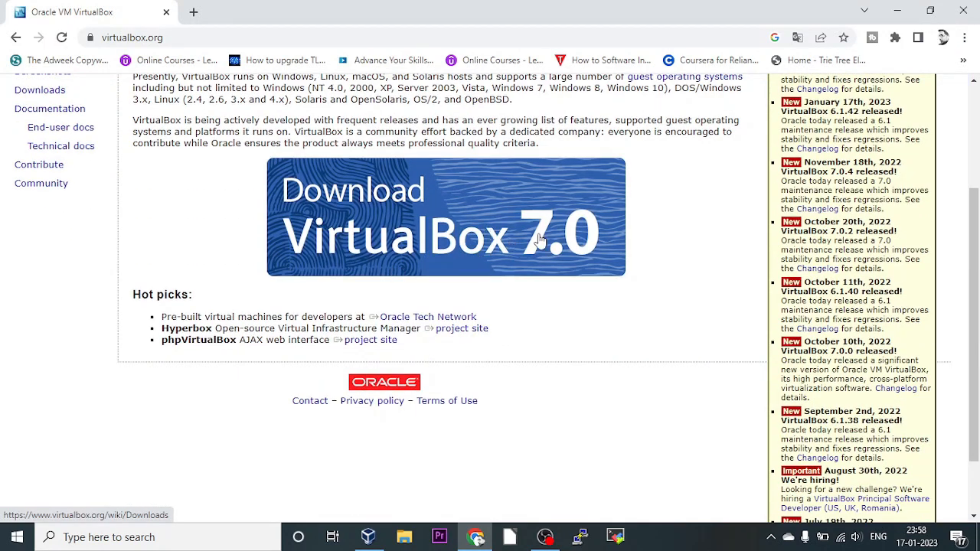
left_click(963, 10)
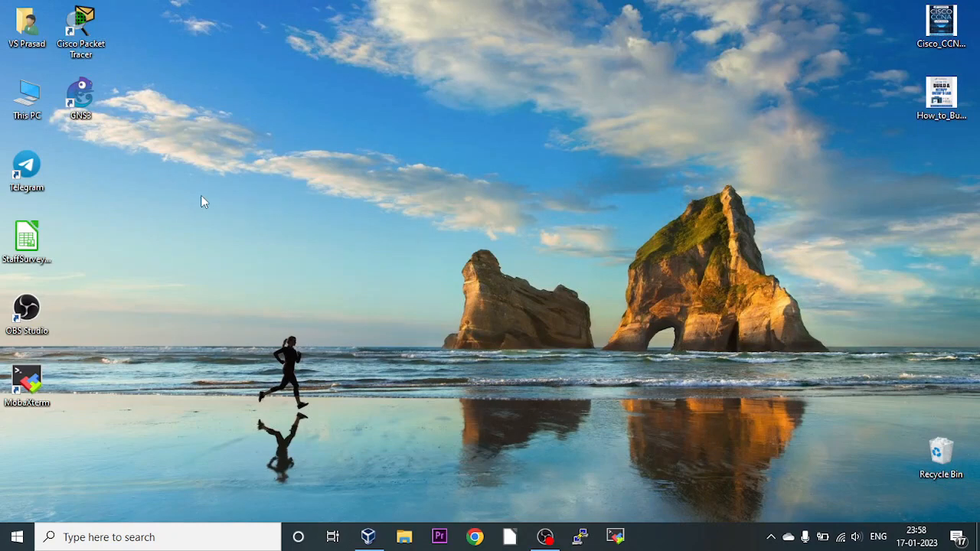
Confirm the kali-linux-2022.4-installer-amd64 ISO in Downloads is 3.53 GB, then close Explorer.
key("super+e")
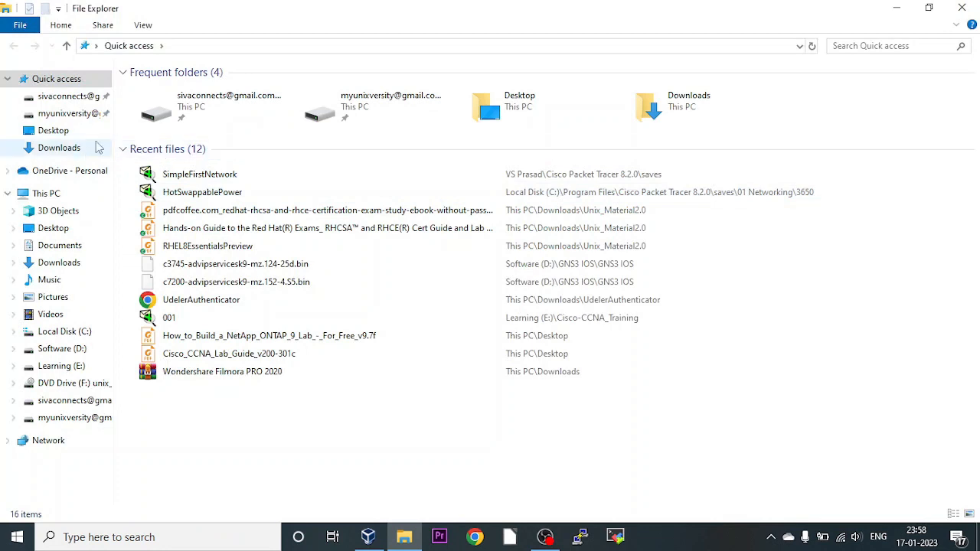
left_click(66, 150)
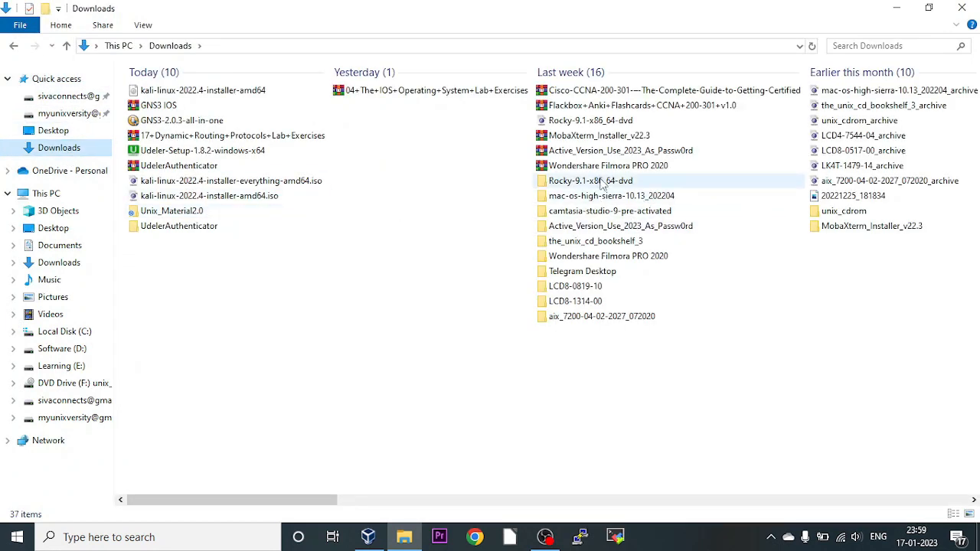
left_click(605, 195)
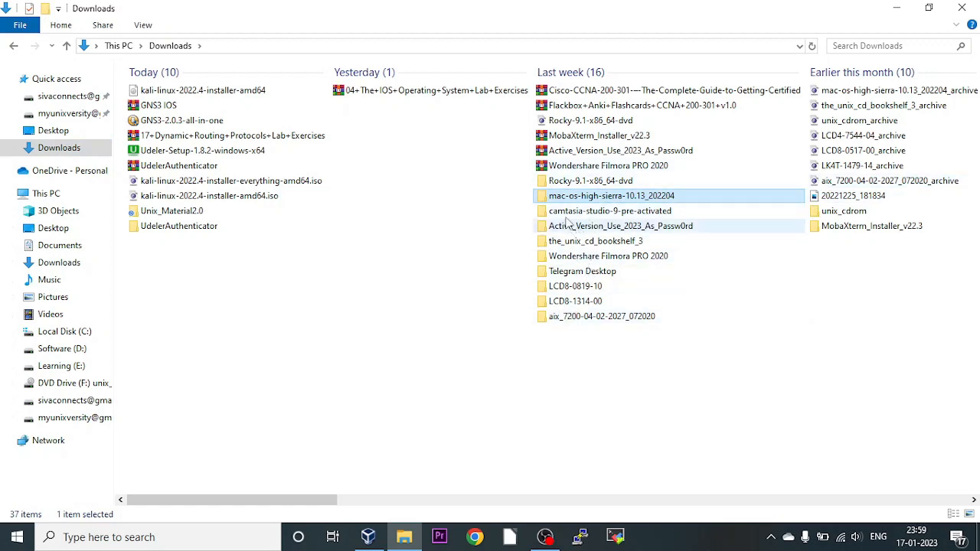
left_click(251, 97)
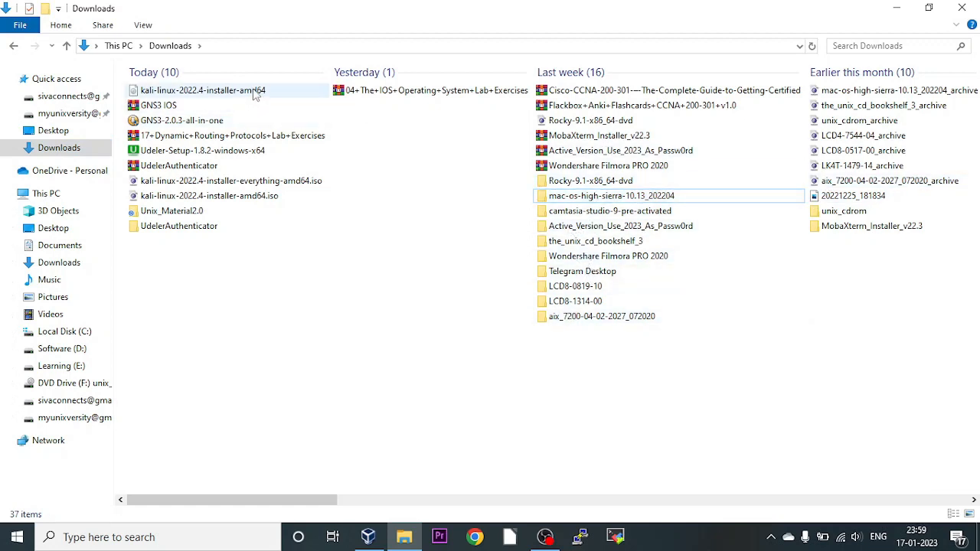
left_click(255, 93)
right_click(255, 92)
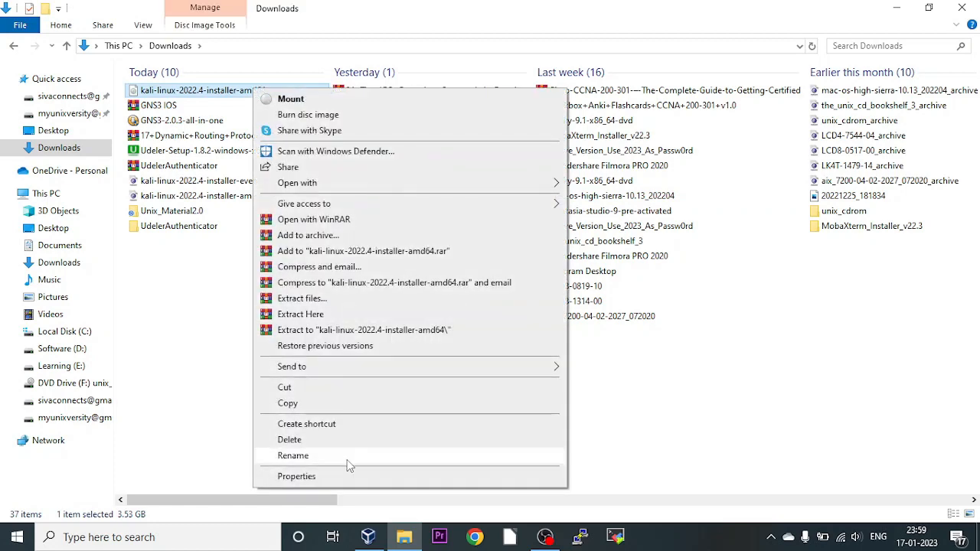
left_click(329, 474)
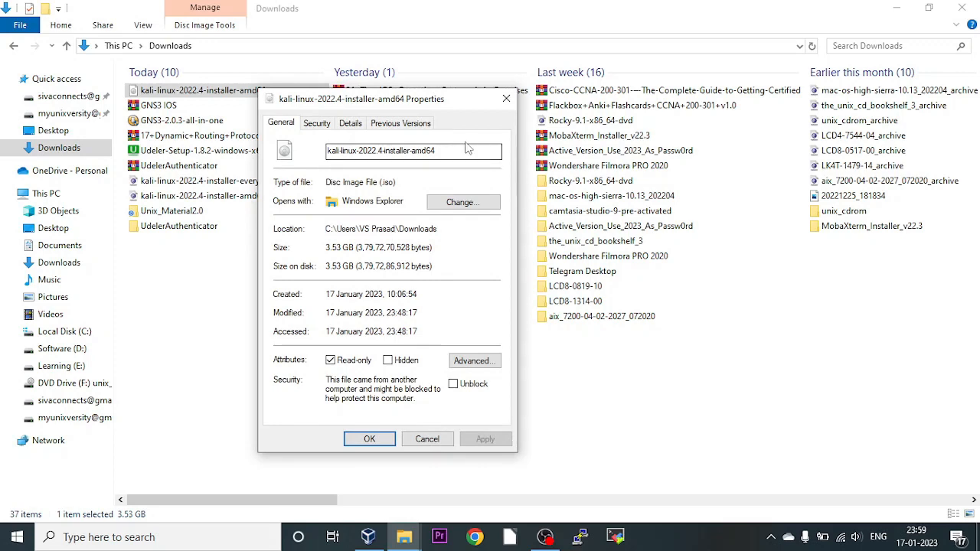
left_click(506, 99)
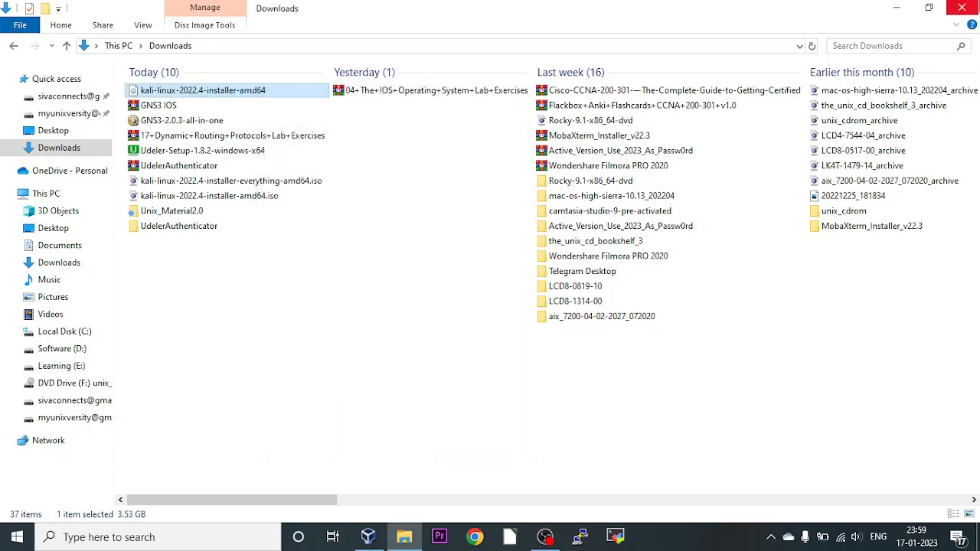
left_click(961, 8)
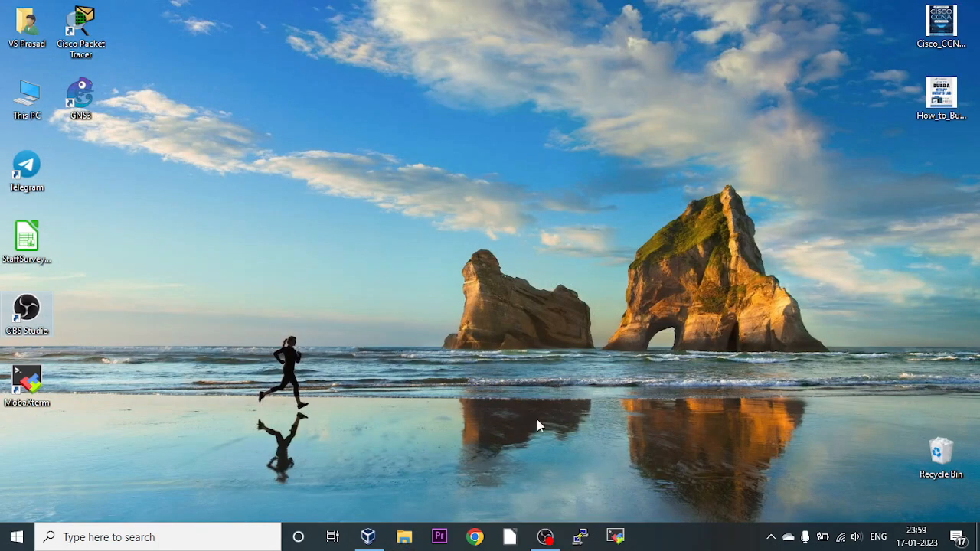
Start a new Linux 64-bit VM named KaaliLinux with no ISO selected, continuing to hardware.
left_click(368, 537)
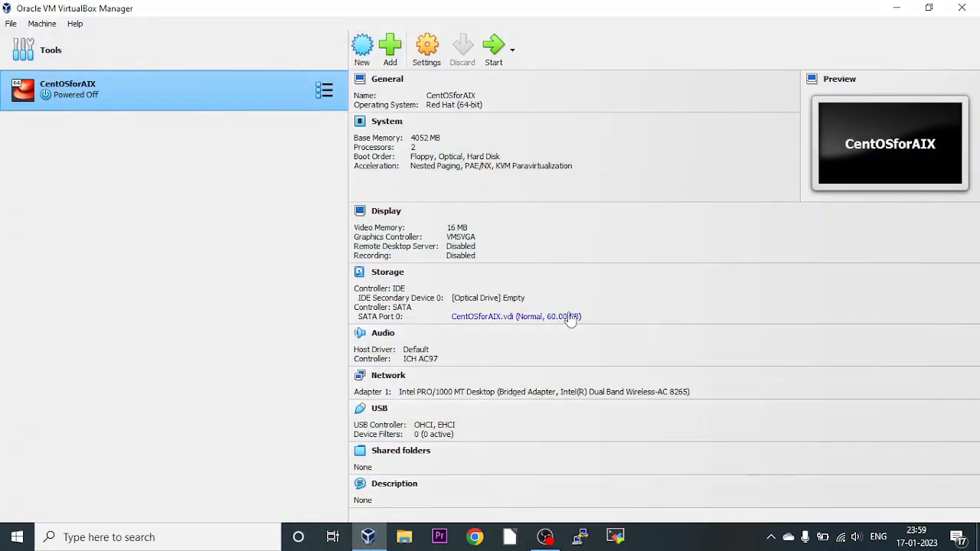
left_click(962, 7)
left_click(362, 52)
left_click(396, 214)
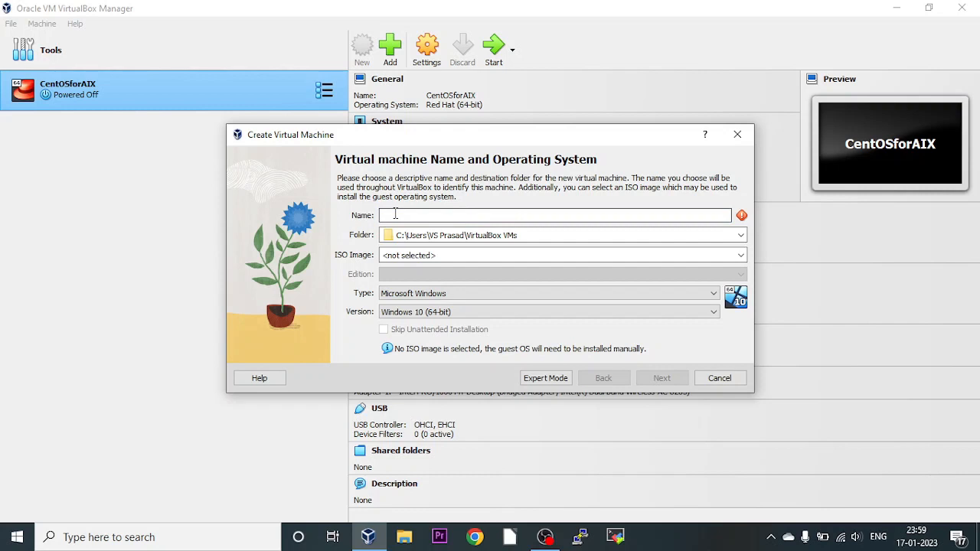
type("Kaa")
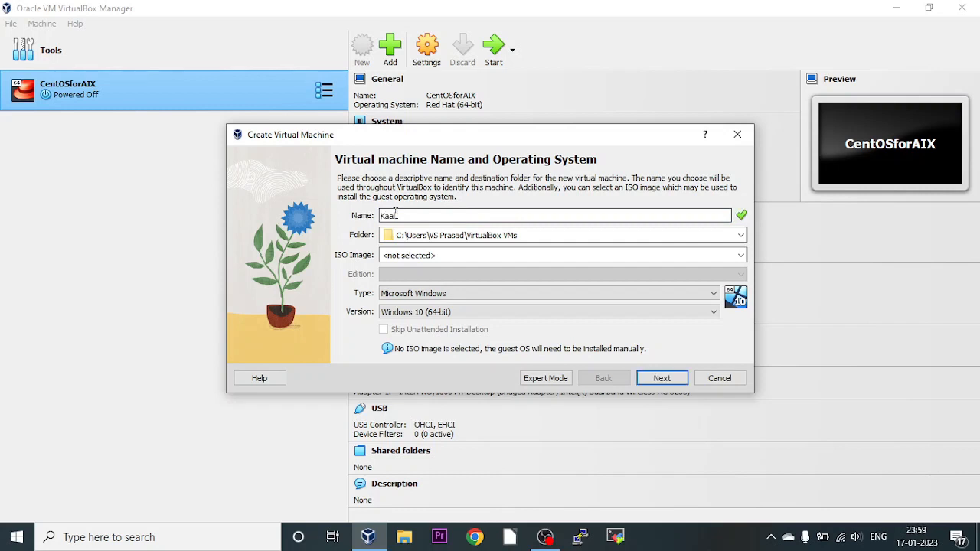
type("lilinux")
key("Tab")
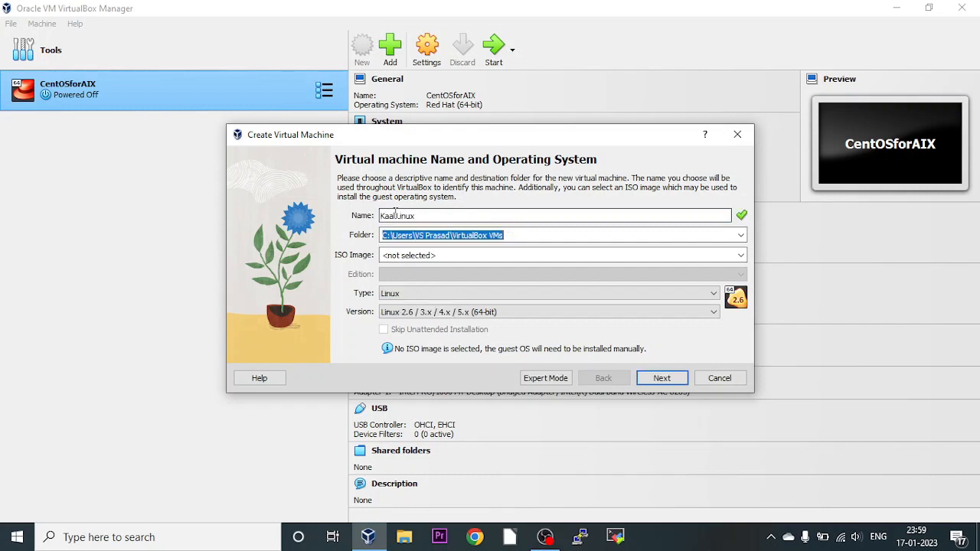
left_click(444, 218)
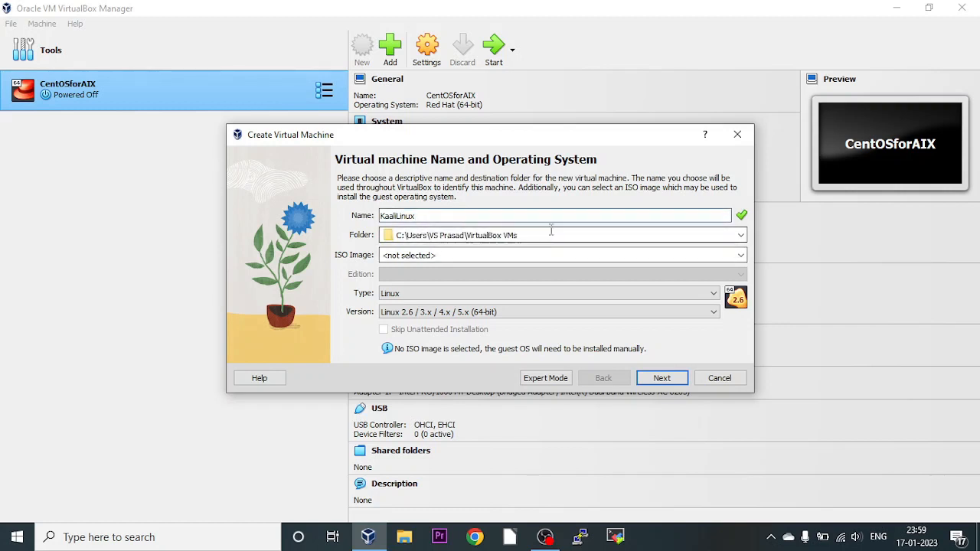
left_click(451, 256)
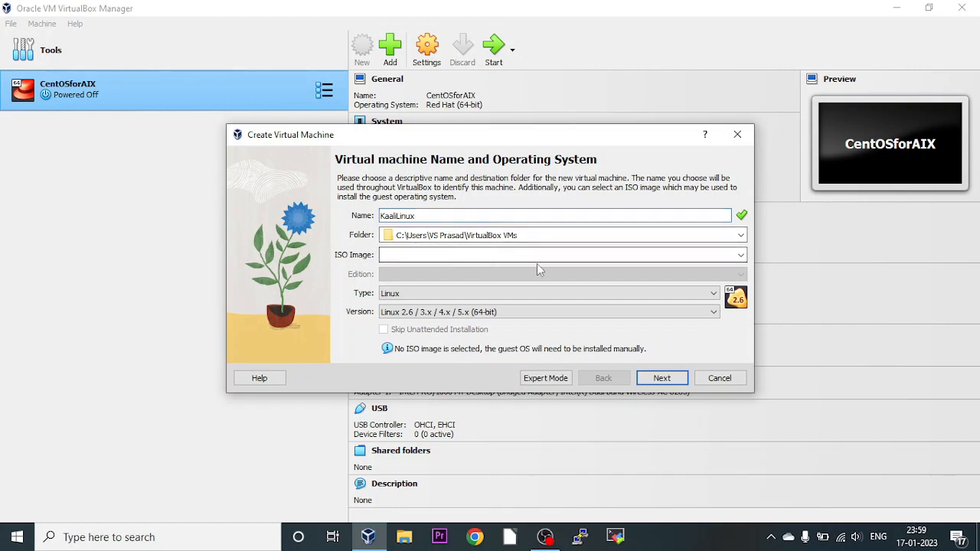
left_click(663, 377)
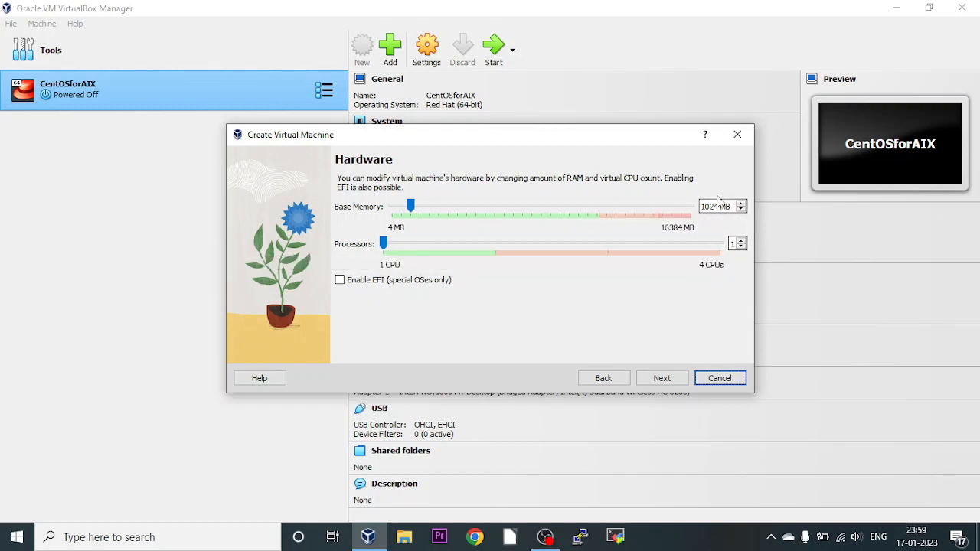
Set the new machine's base memory to 2048 MB.
double_click(720, 205)
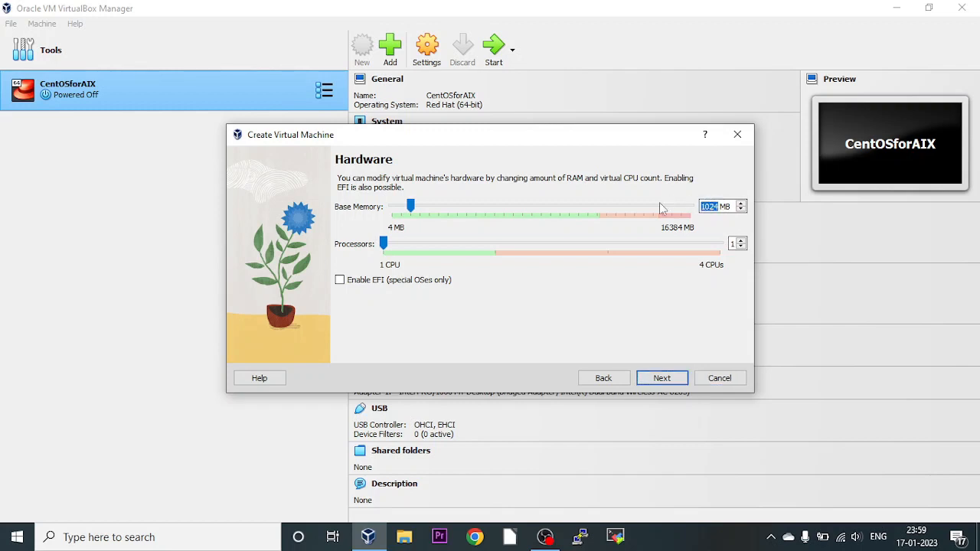
type("2048")
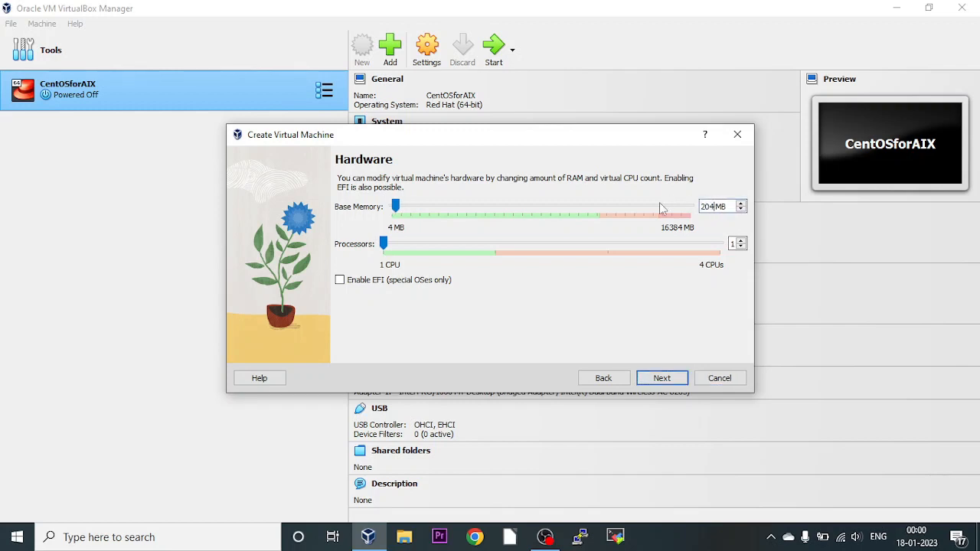
left_click(662, 378)
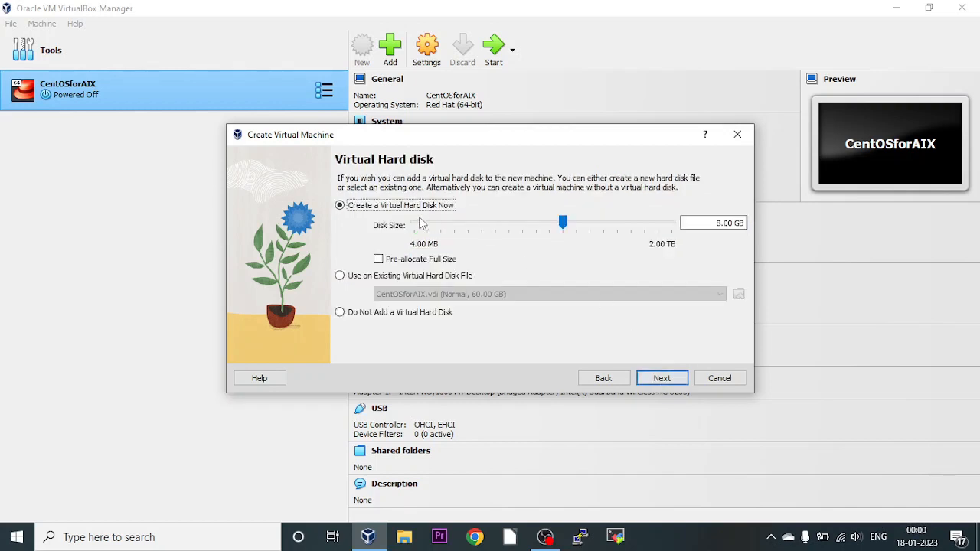
Give KaaliLinux a 20 GB virtual disk and finish creating the machine.
left_click(716, 224)
key("Delete")
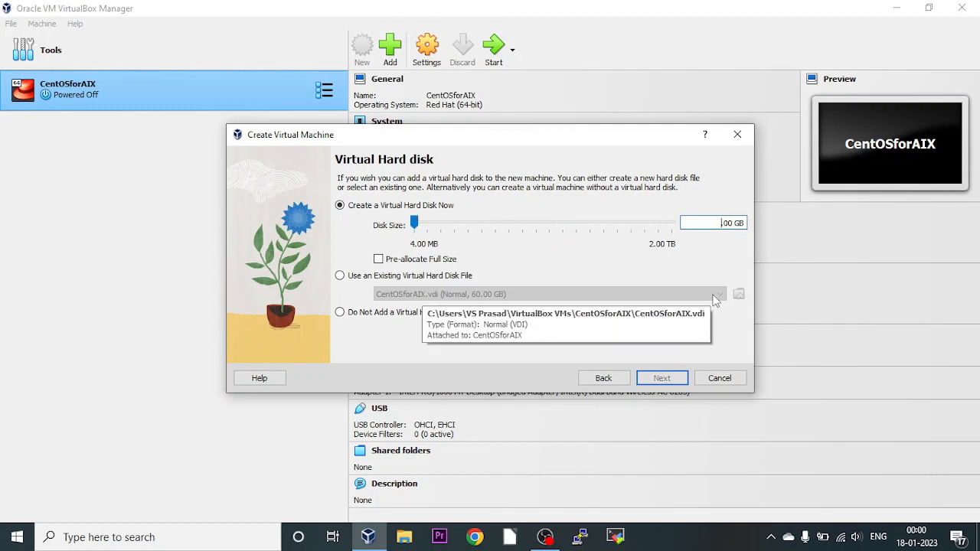
type("20.")
left_click(660, 378)
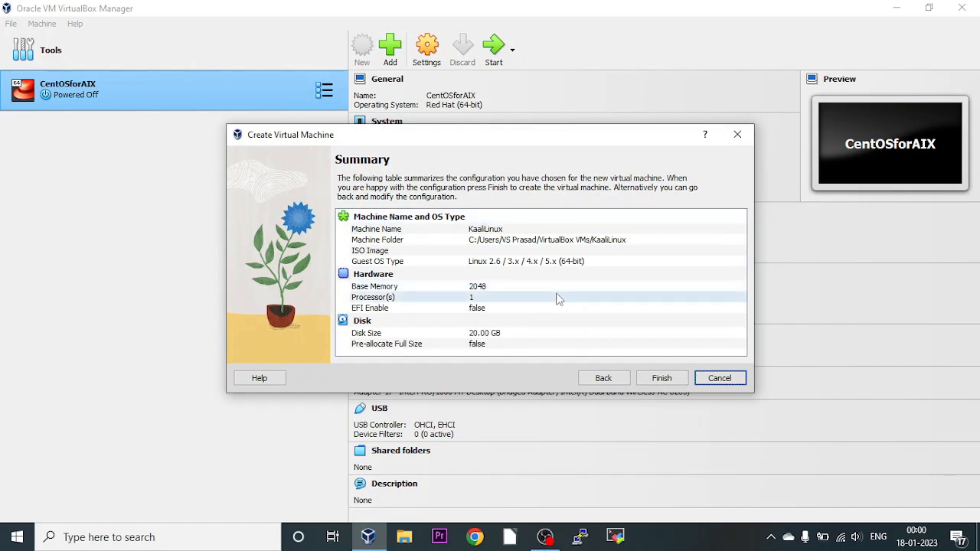
left_click(661, 380)
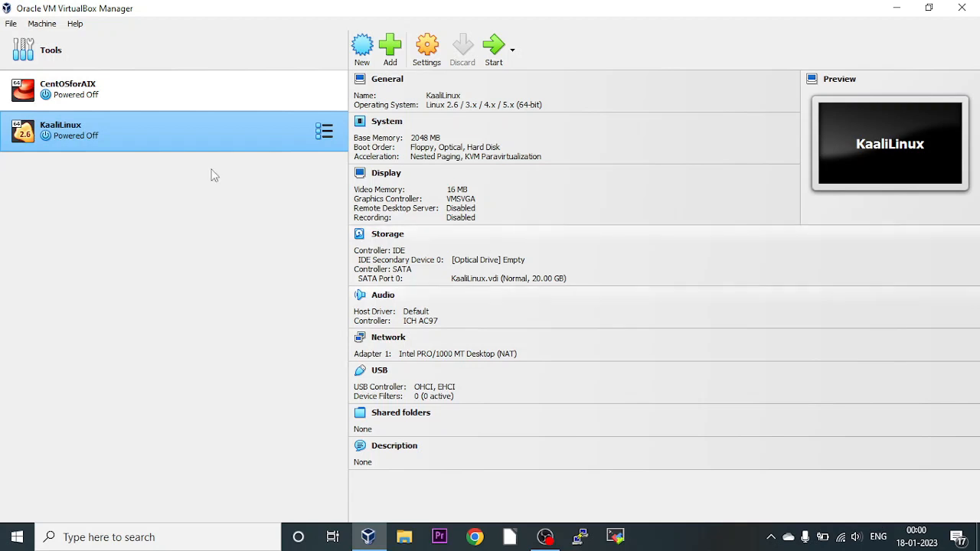
Start the KaaliLinux virtual machine from the toolbar.
right_click(128, 133)
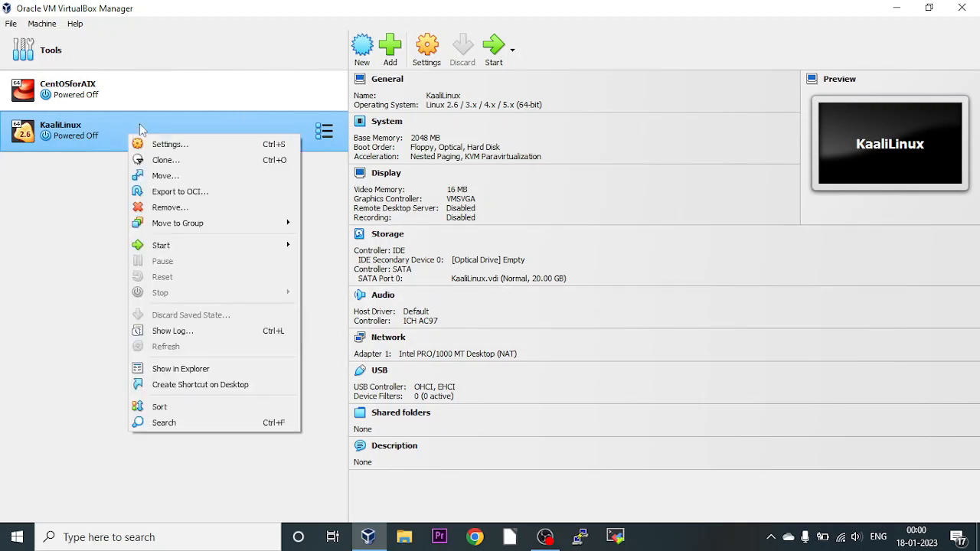
left_click(98, 118)
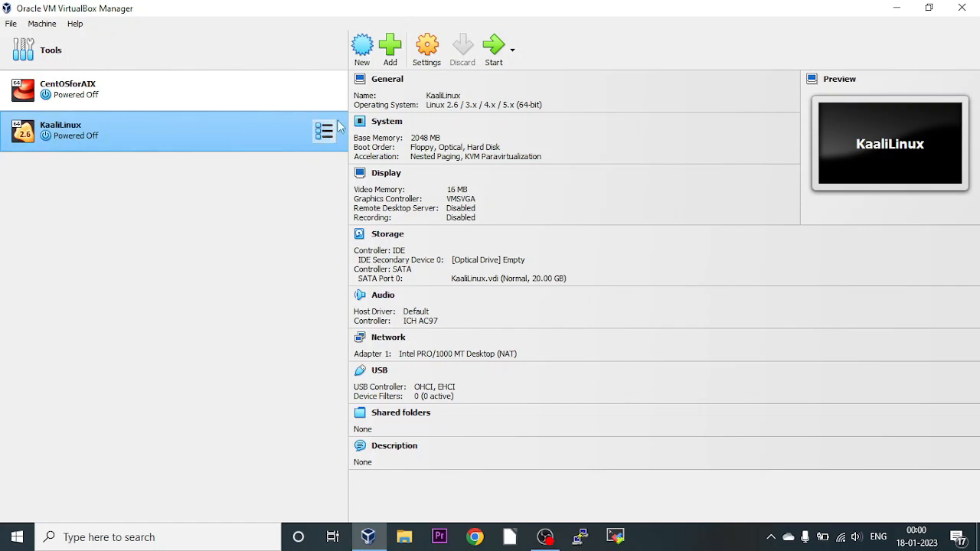
left_click(493, 48)
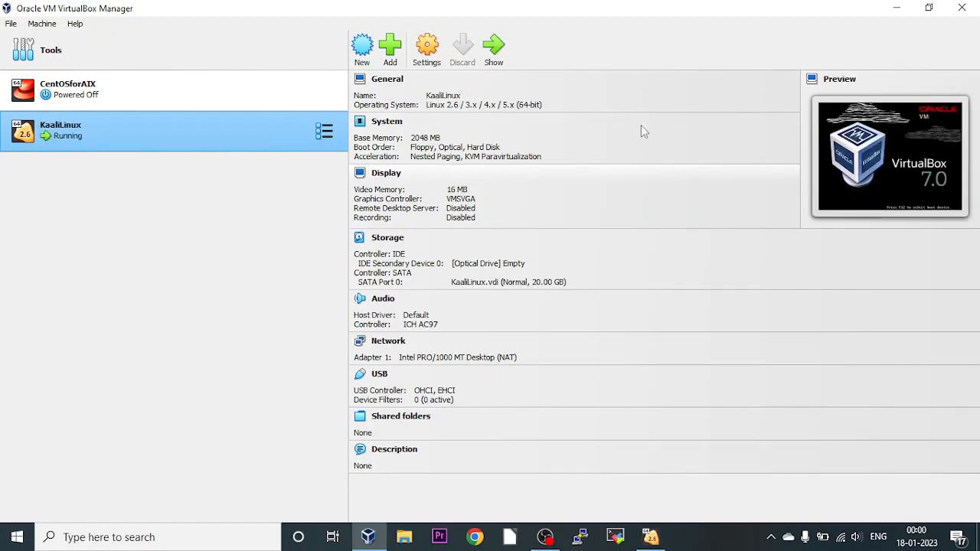
Bring the running KaaliLinux window forward and maximize it.
left_click(646, 539)
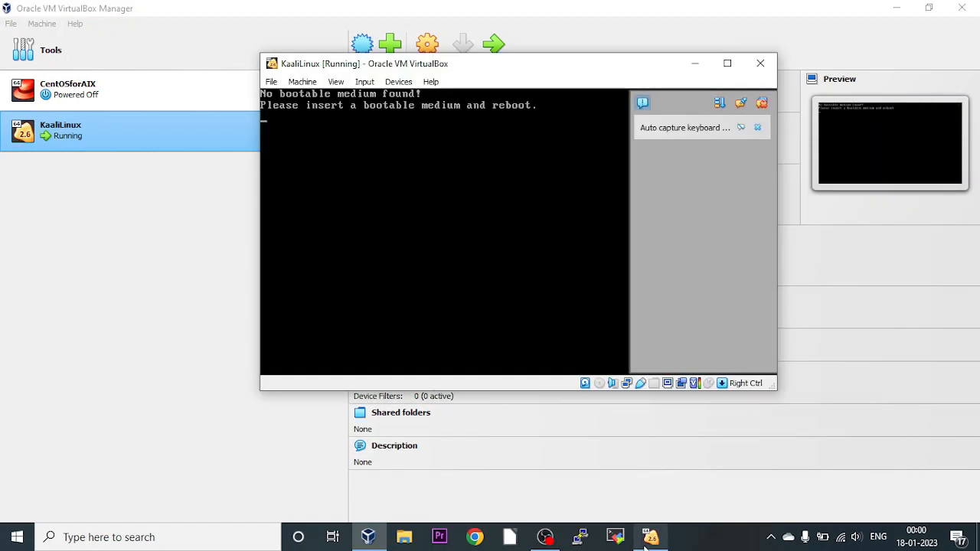
left_click(763, 104)
left_click(727, 64)
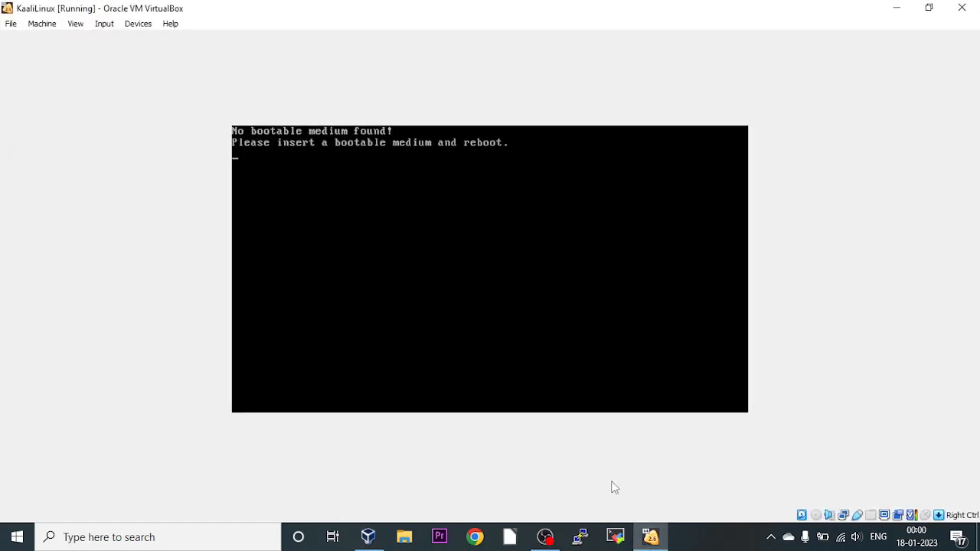
Insert the kali-linux-2022.4-installer-amd64 ISO from Downloads into the VM's optical drive.
left_click(817, 516)
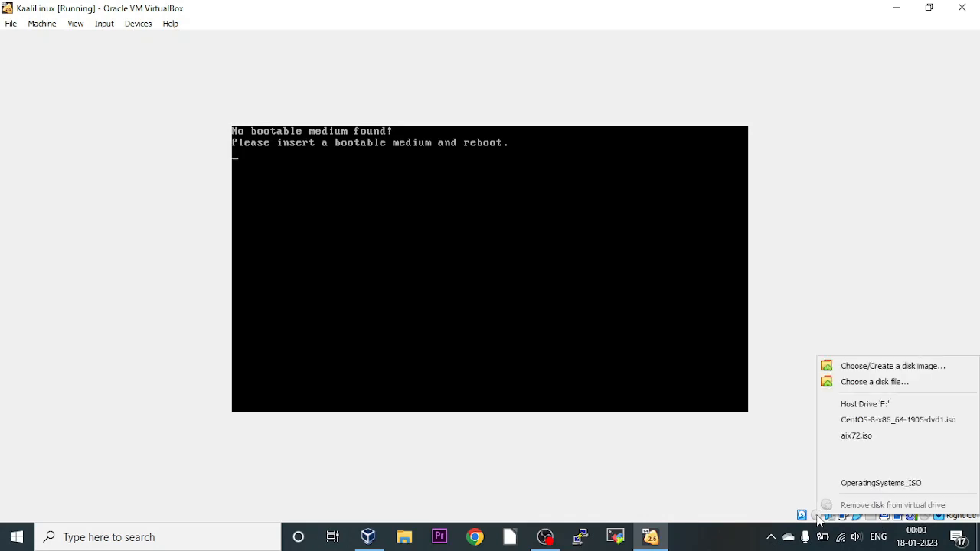
left_click(818, 519)
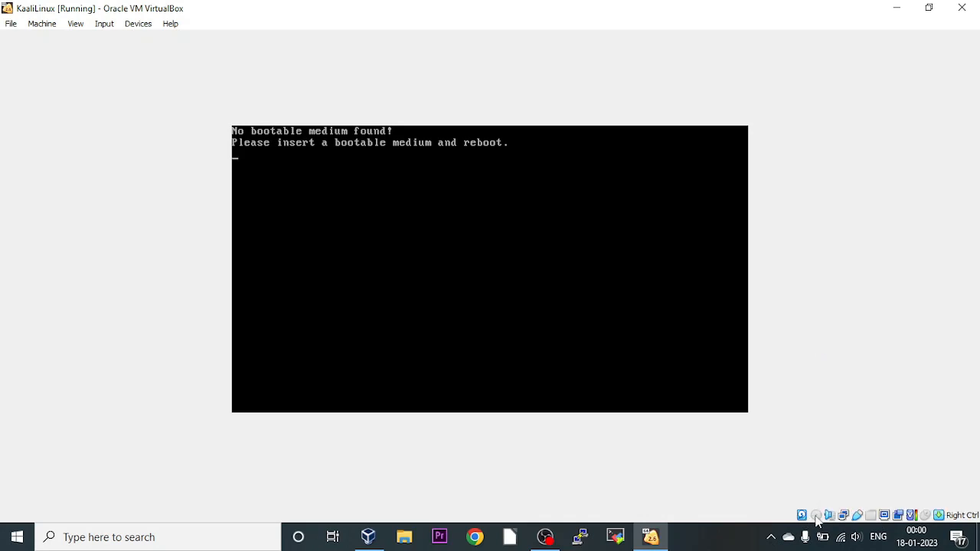
left_click(818, 518)
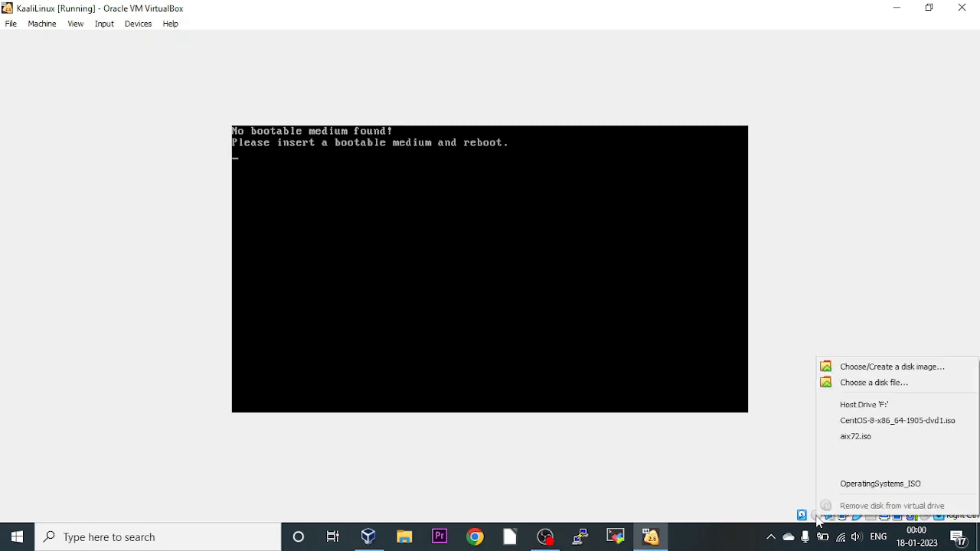
left_click(864, 387)
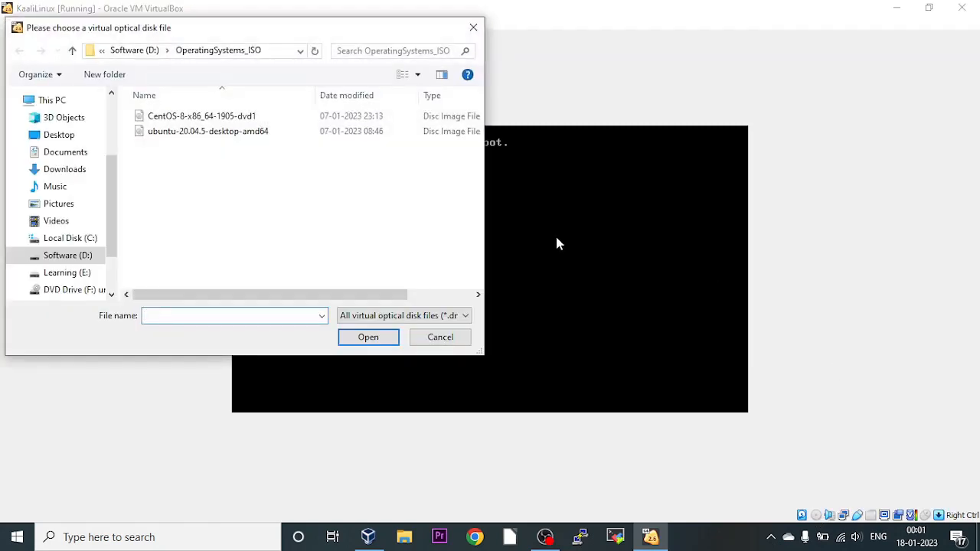
left_click(76, 170)
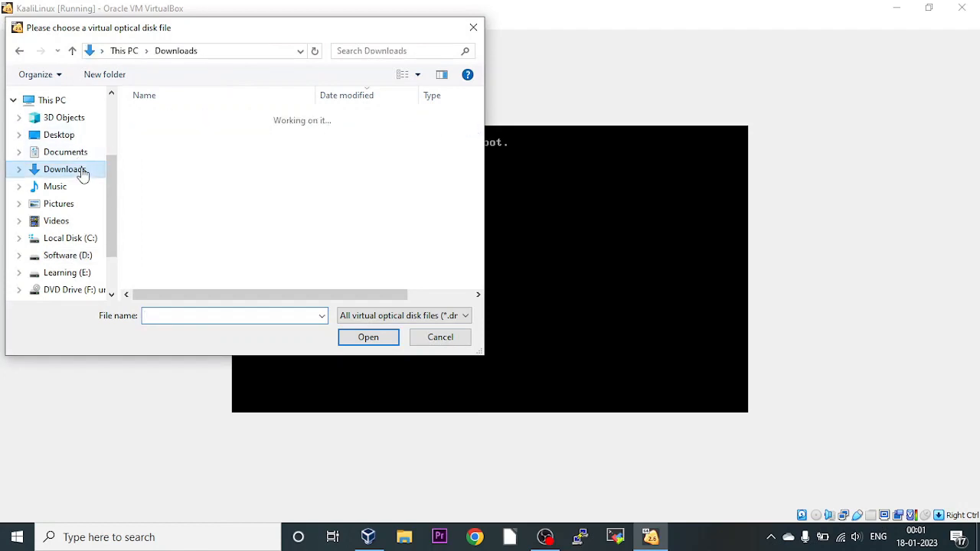
left_click(195, 136)
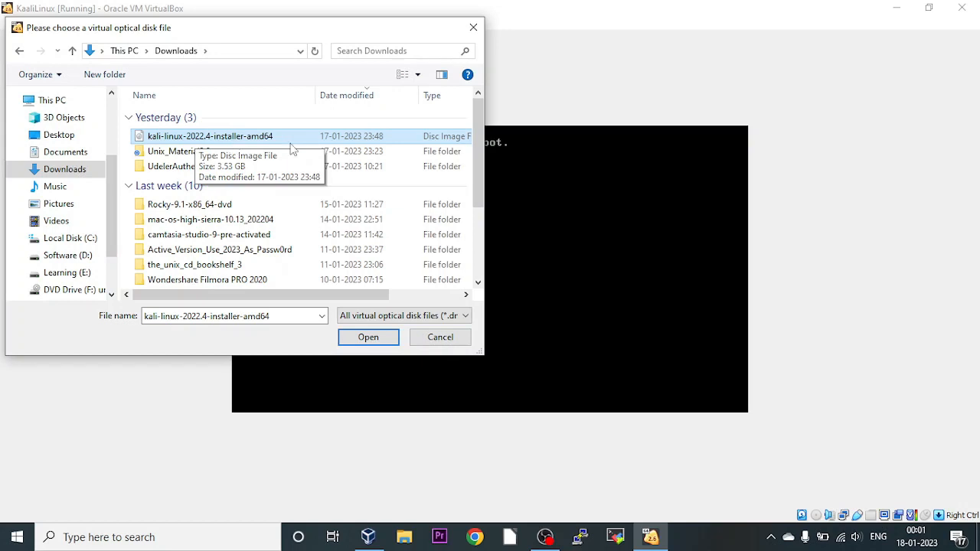
left_click(365, 338)
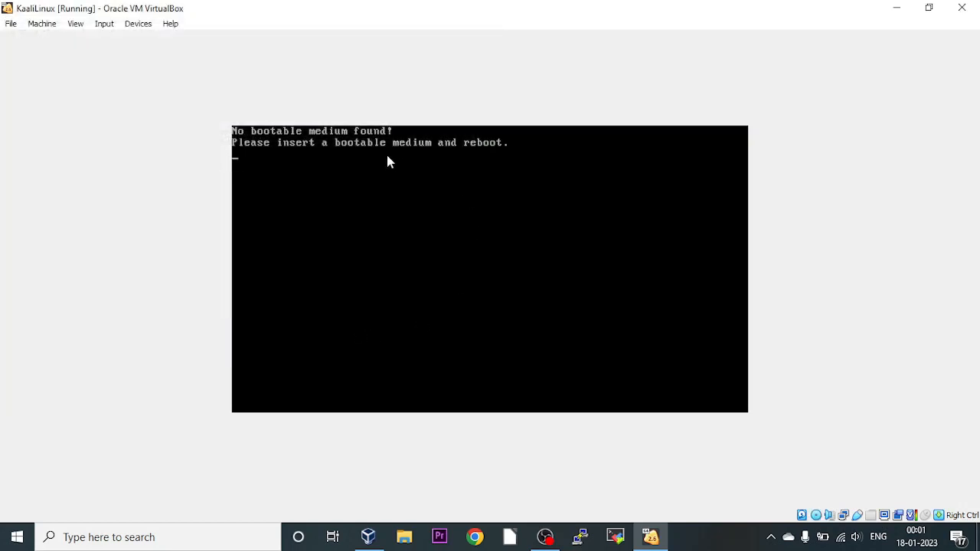
Send Ctrl-Alt-Del so the VM reboots from the Kali disc into the installer menu.
left_click(101, 30)
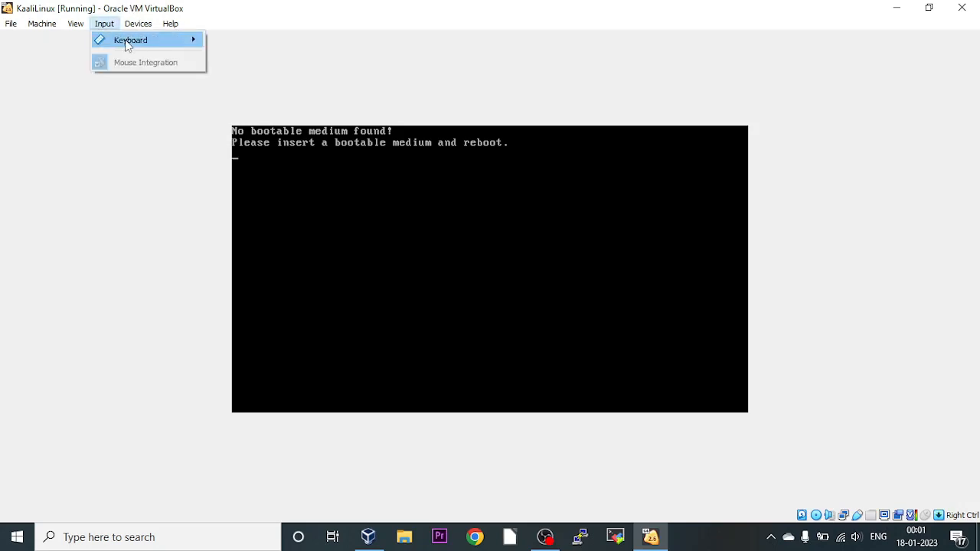
mouse_move(137, 43)
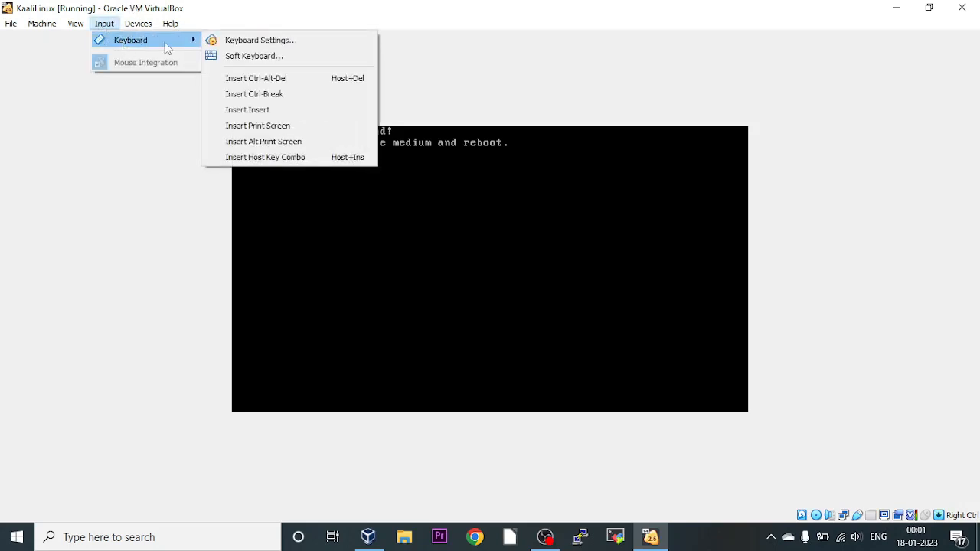
left_click(287, 79)
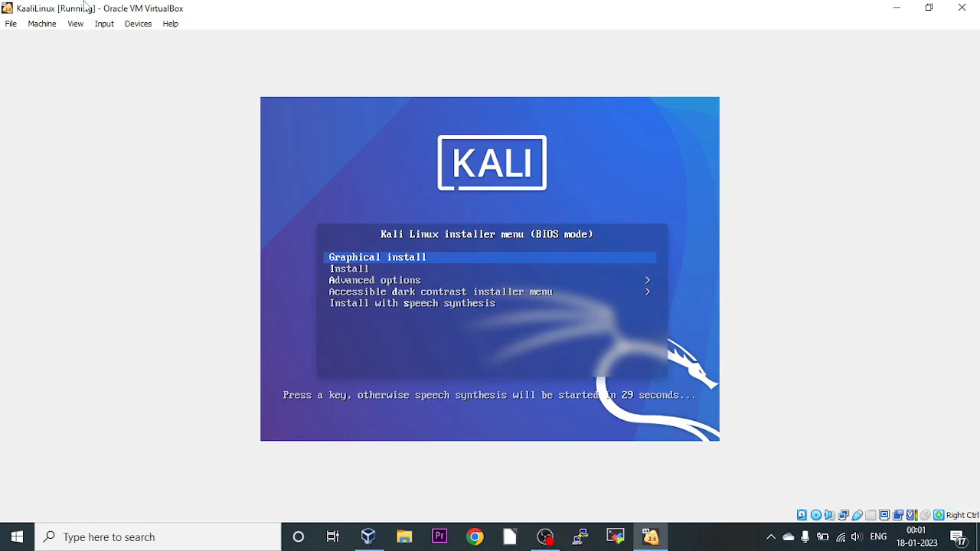
left_click(75, 24)
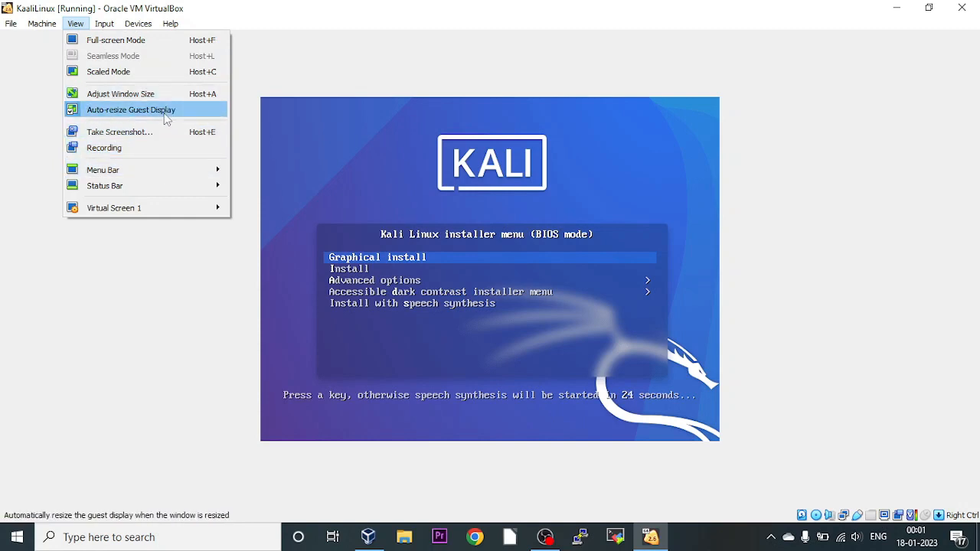
Scale the VM display to 125% and stop the boot countdown.
mouse_move(203, 210)
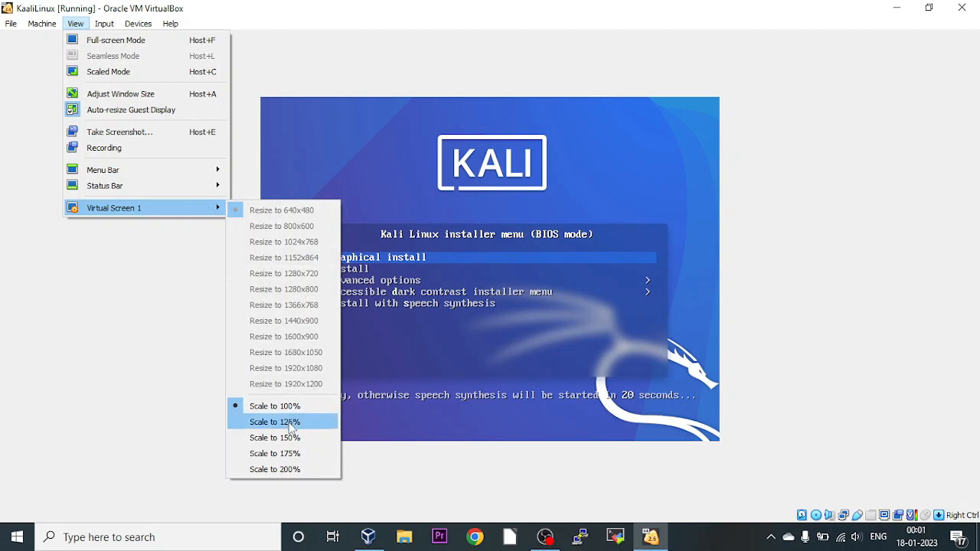
left_click(291, 424)
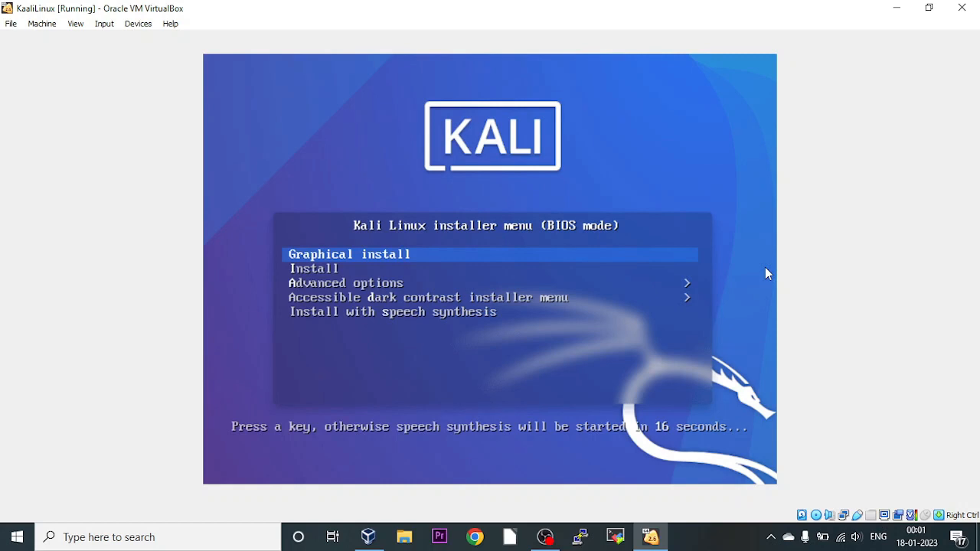
key("Down")
key("Down")
key("Down")
Browse the Kali installer menu entries, ending on Graphical install.
key("Up")
key("Up")
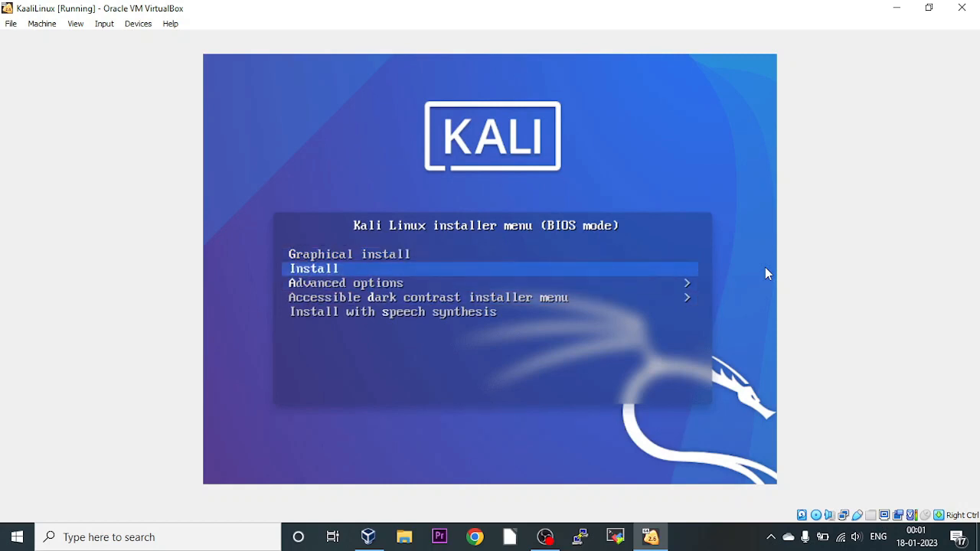
key("Up")
key("Down")
key("Down")
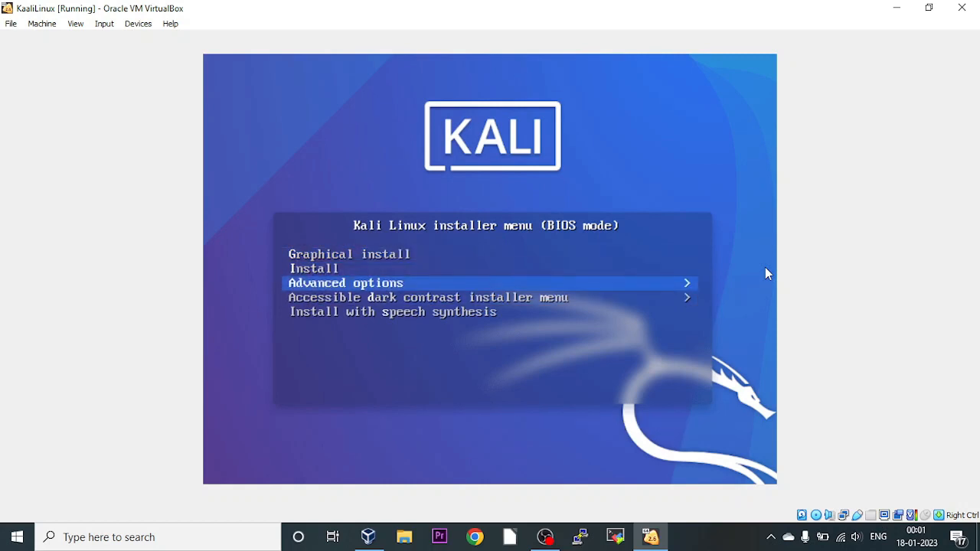
key("Down")
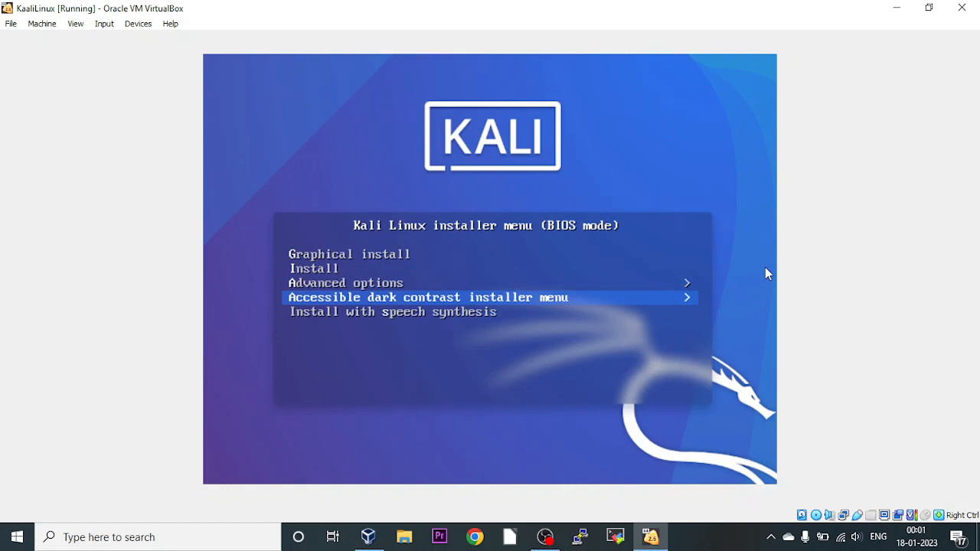
key("Down")
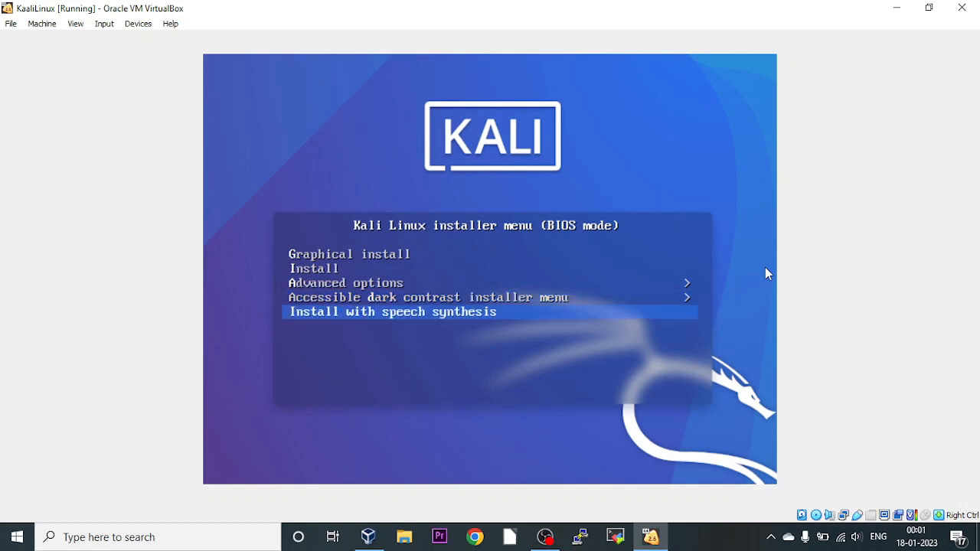
key("Up")
key("Up")
key("Up")
key("Up")
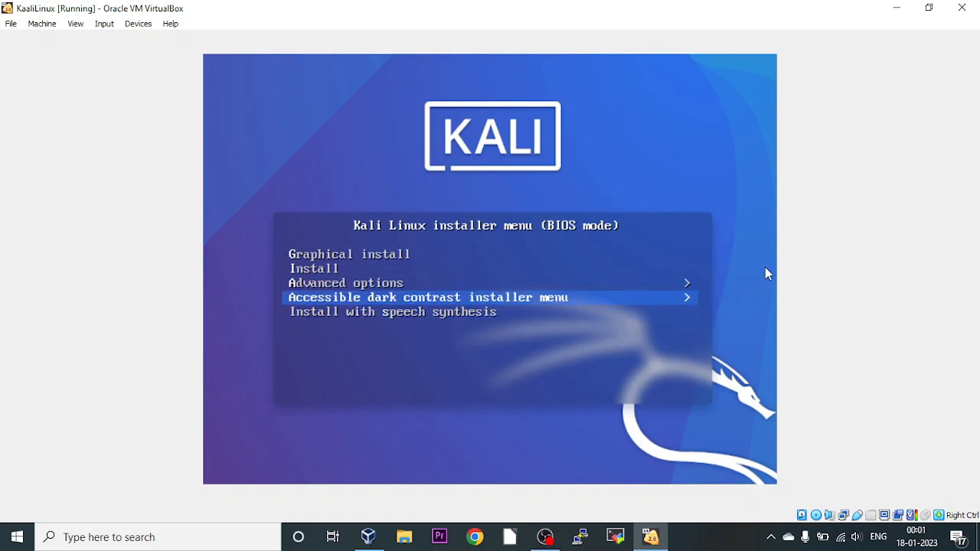
key("Down")
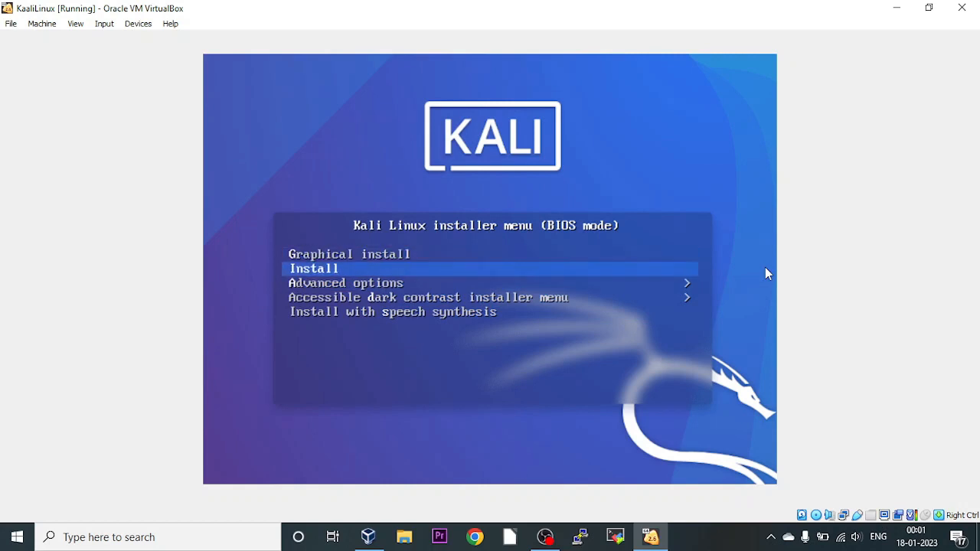
key("Up")
key("Down")
key("Down")
key("Up")
key("Up")
key("Down")
key("Up")
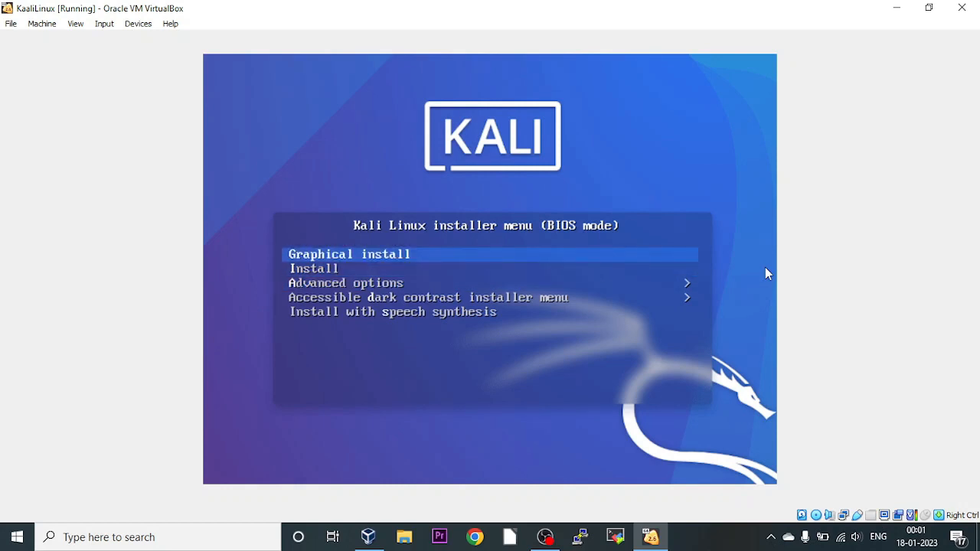
key("Down")
key("Down")
key("Up")
key("Up")
key("Down")
key("Down")
key("Up")
key("Up")
key("Down")
key("Down")
key("Up")
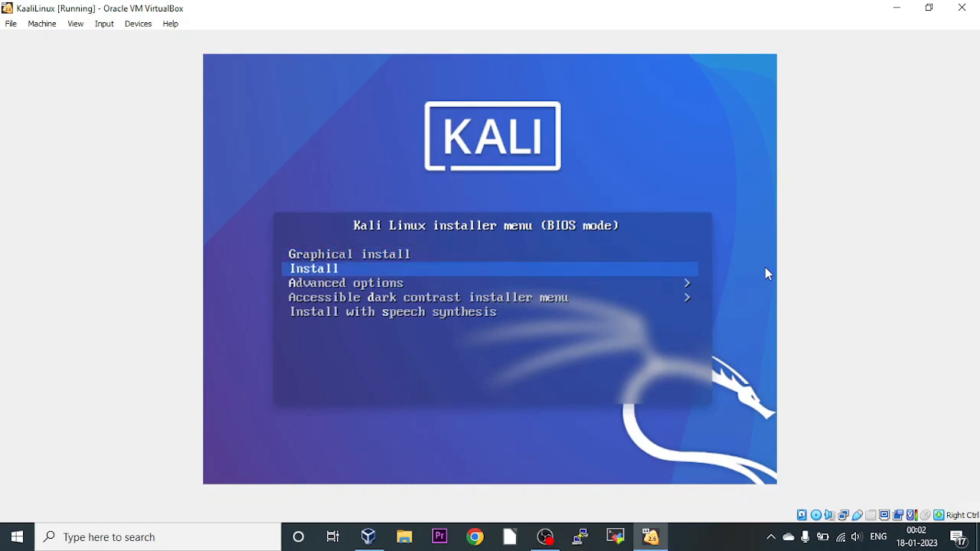
key("Down")
key("Down")
key("Up")
key("Up")
key("Down")
key("Down")
key("Up")
key("Up")
key("Up")
key("Down")
key("Up")
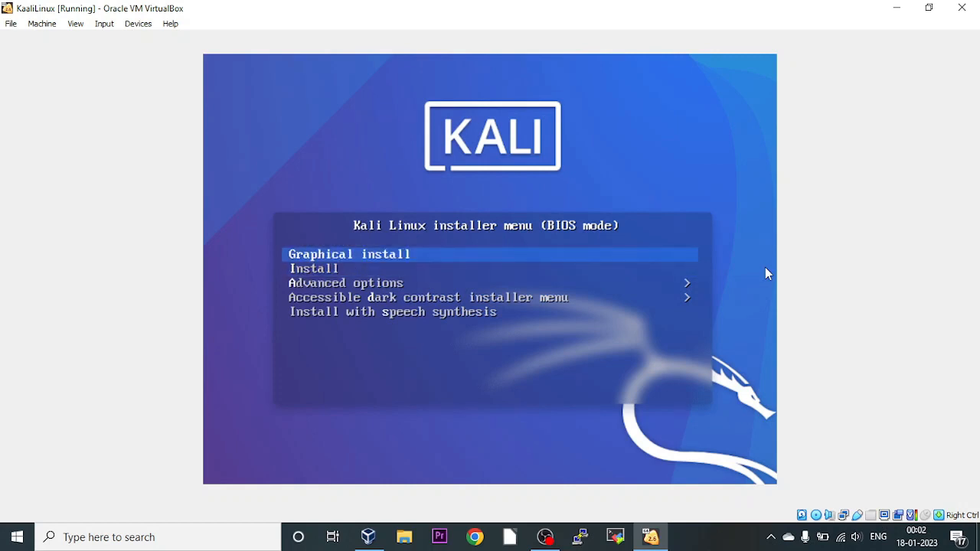
key("Down")
key("Up")
Launch the Graphical install, dismiss the mouse integration notice, and scale the VM screen to 100%.
key("Return")
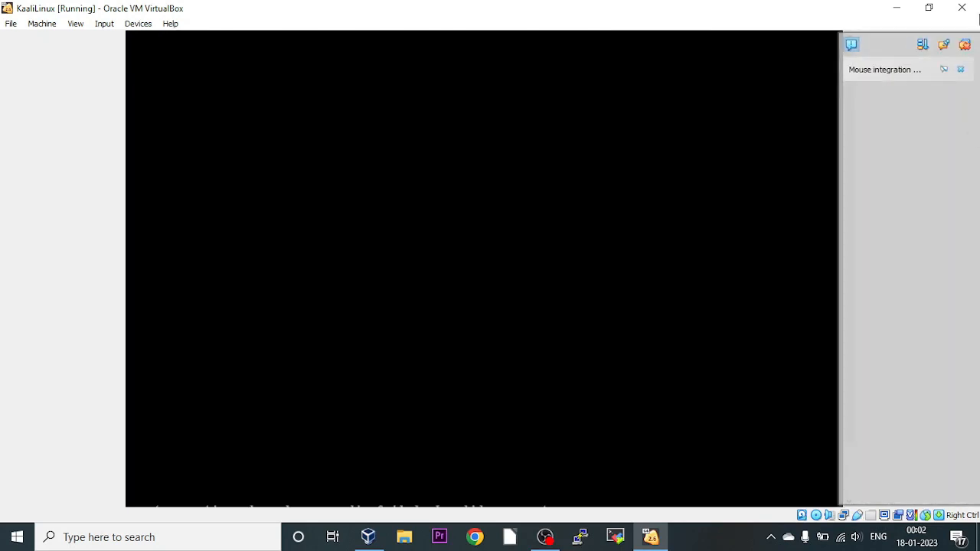
left_click(969, 48)
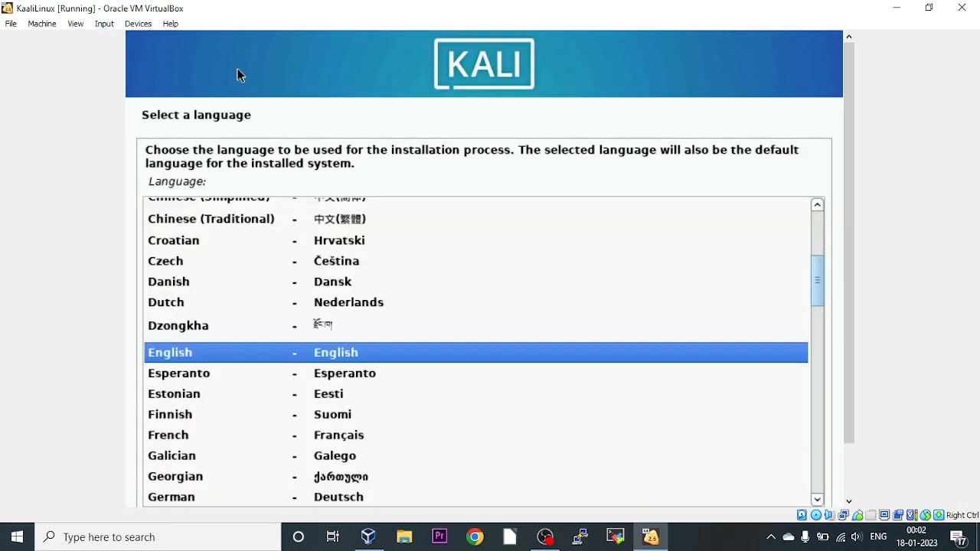
left_click(104, 24)
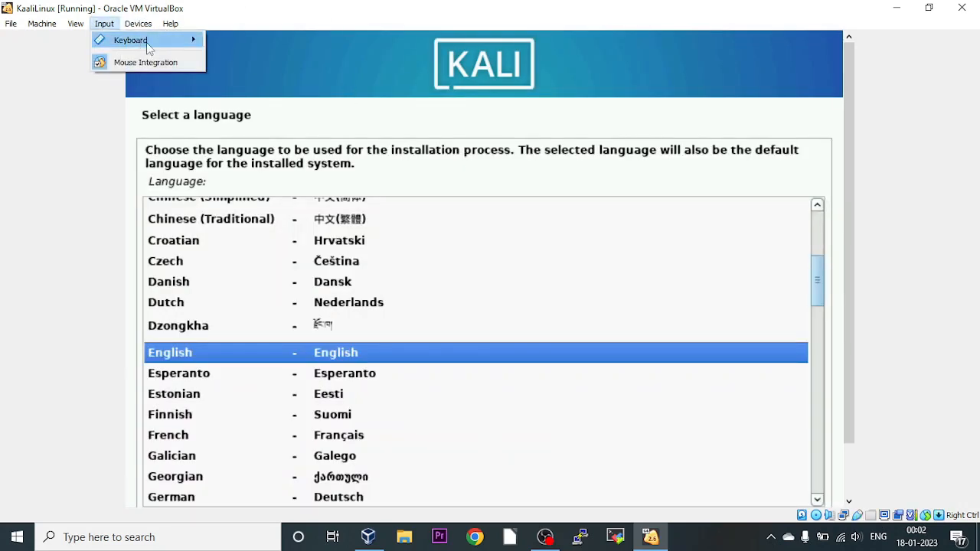
mouse_move(80, 29)
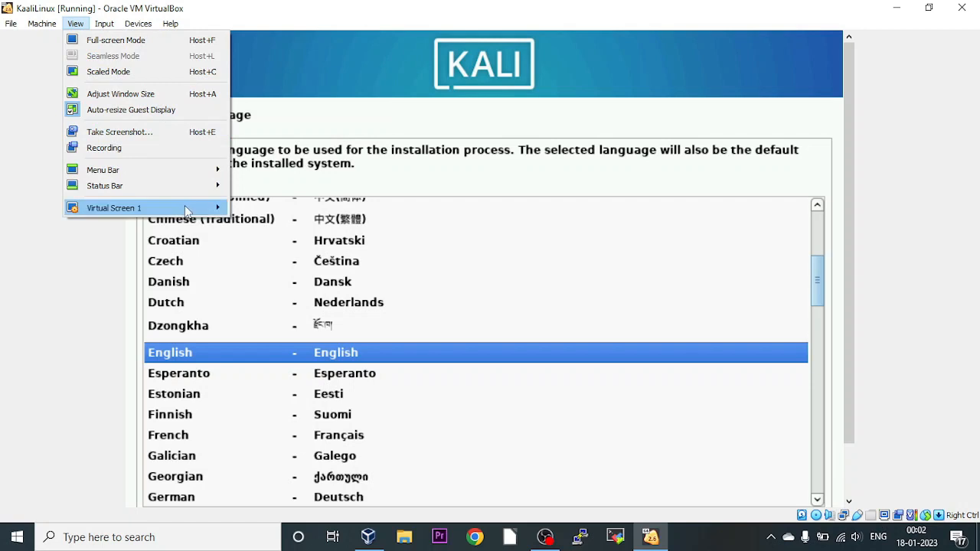
mouse_move(189, 208)
left_click(290, 406)
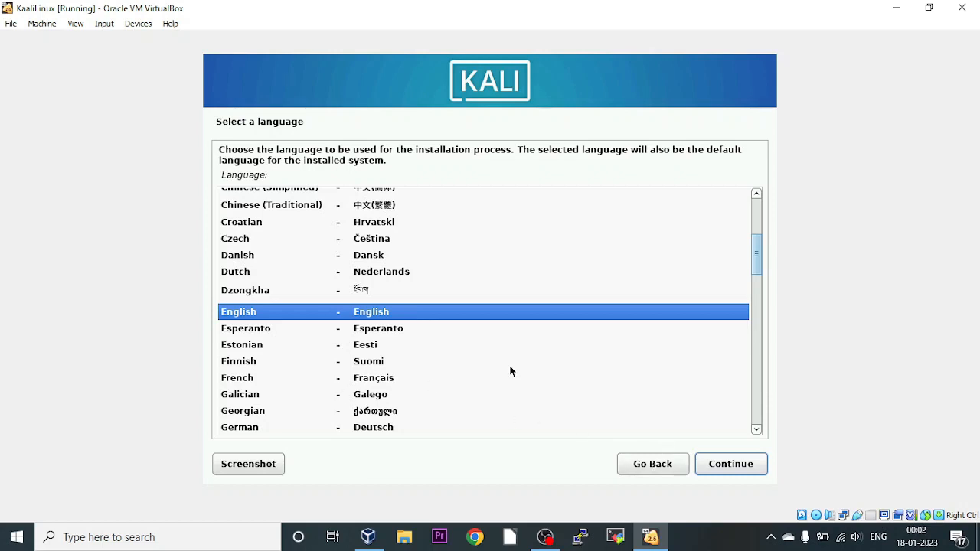
Keep English as the installation language and choose India as the location.
left_click(731, 465)
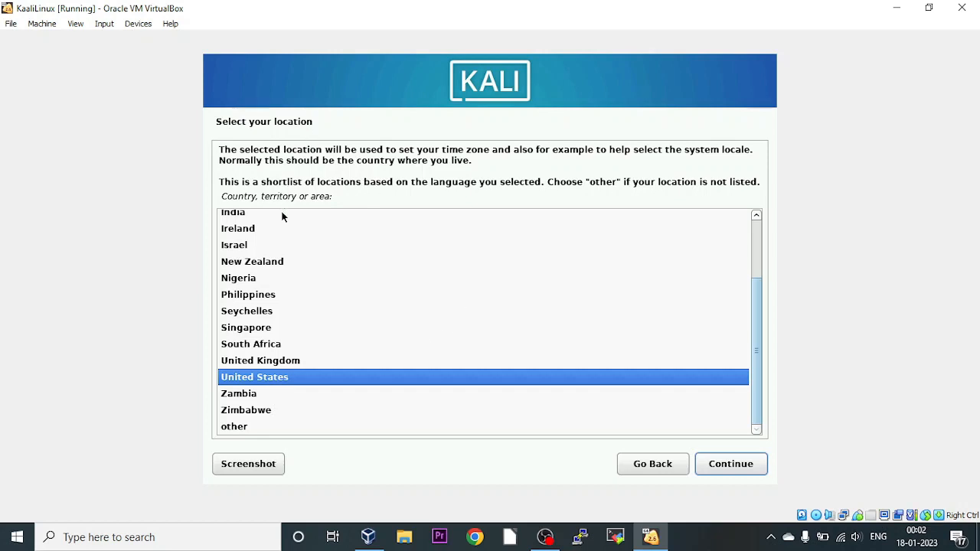
left_click(239, 218)
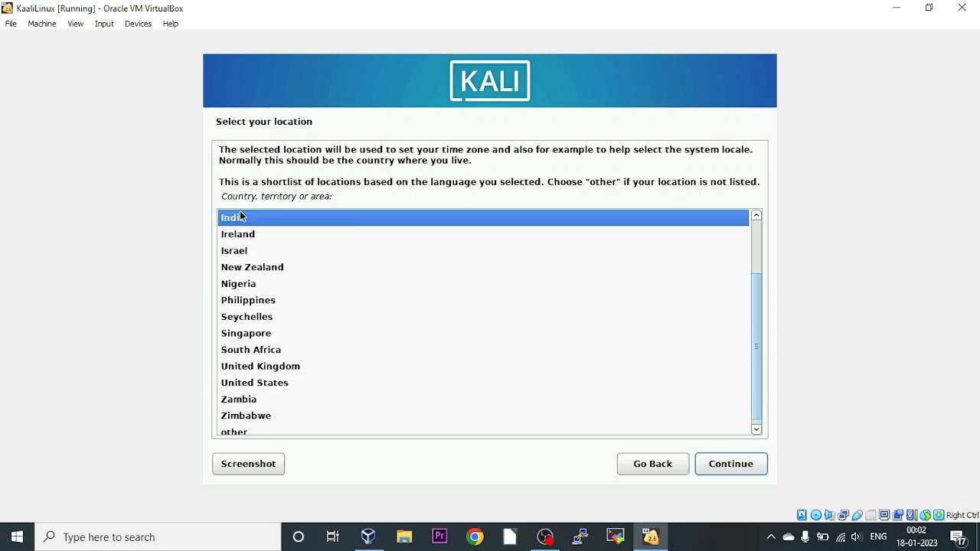
left_click(720, 464)
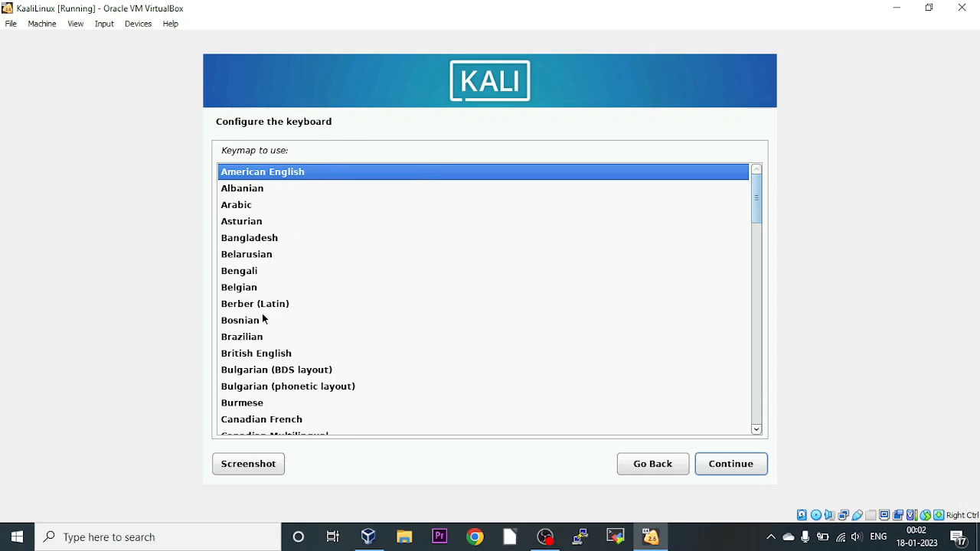
Select the American English keymap and continue past keyboard setup.
left_click(245, 336)
type("u")
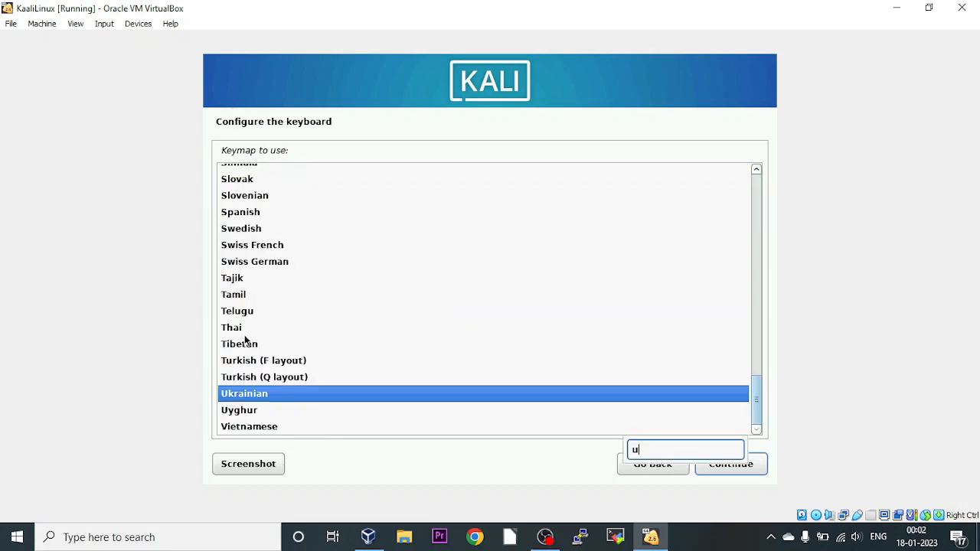
type("uu")
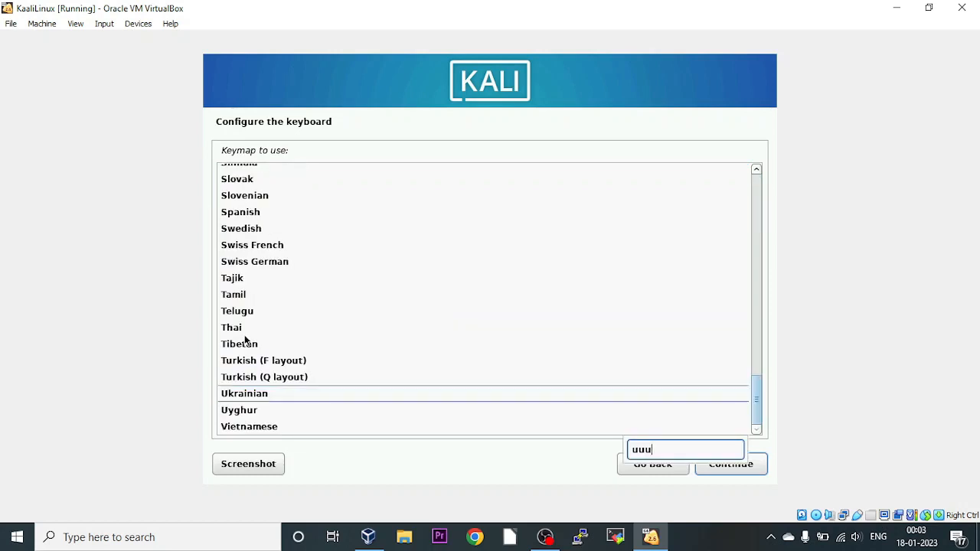
key("BackSpace")
key("BackSpace")
type("s")
left_click(236, 296)
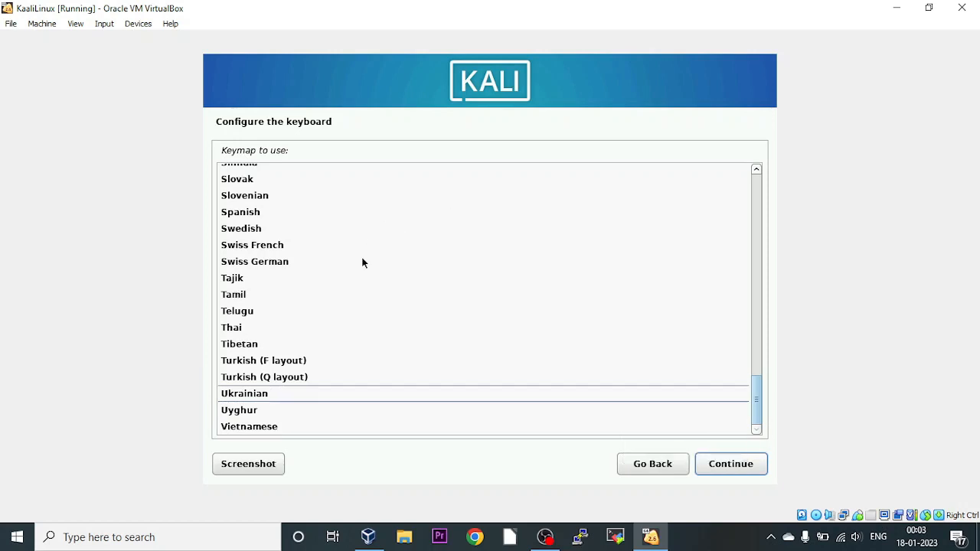
scroll(362, 265, "up", 20)
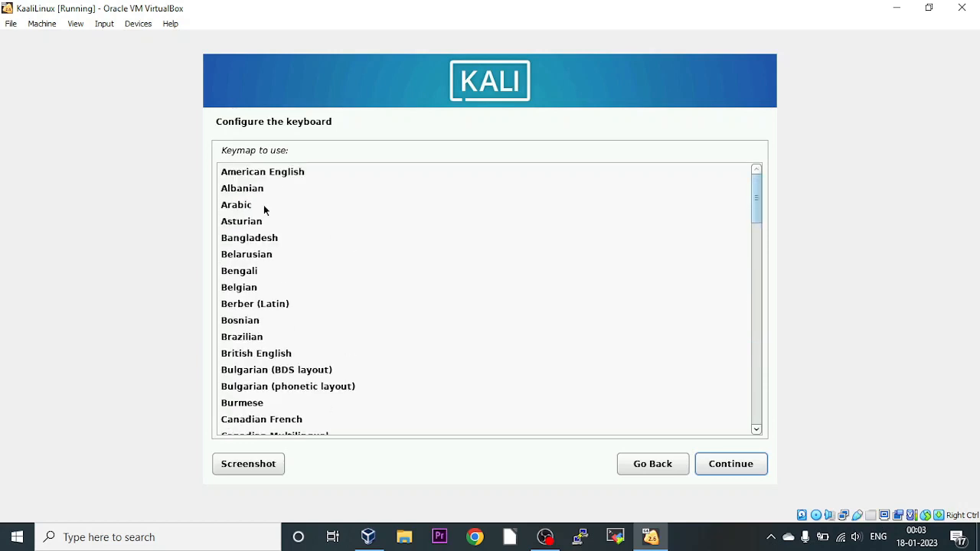
left_click(281, 172)
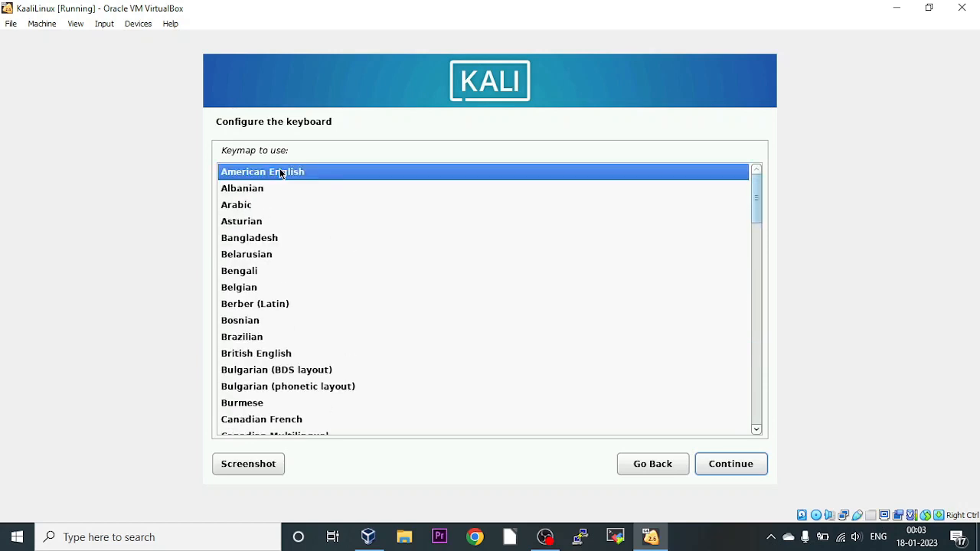
left_click(718, 465)
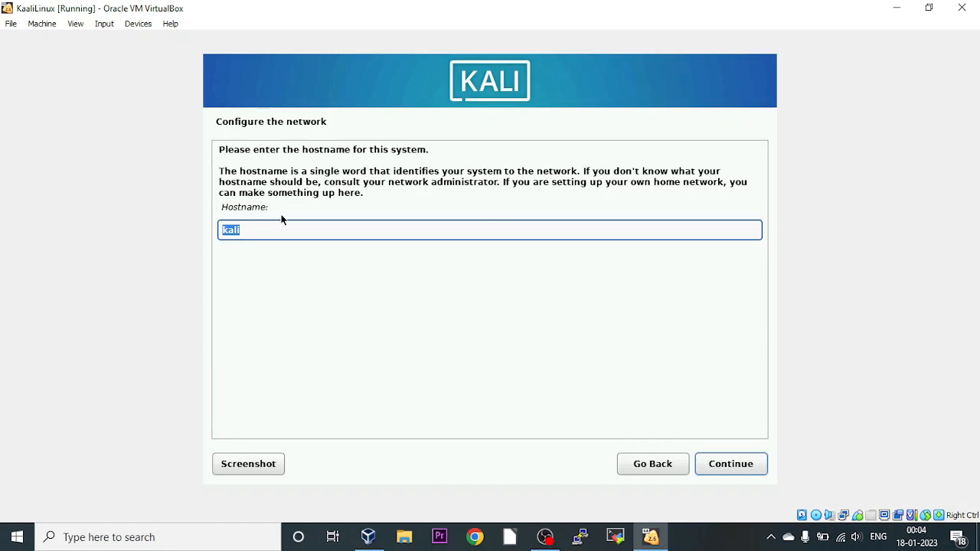
Replace the default hostname kali with KaliLinuxMachine and continue.
left_click(269, 234)
type("ma")
key("BackSpace")
key("BackSpace")
type("m")
key("BackSpace")
type("machine")
key("BackSpace")
key("BackSpace")
key("BackSpace")
key("BackSpace")
key("BackSpace")
key("BackSpace")
key("BackSpace")
type("linuxmachin")
key("BackSpace")
key("BackSpace")
key("BackSpace")
key("BackSpace")
key("BackSpace")
key("BackSpace")
key("BackSpace")
key("BackSpace")
key("BackSpace")
key("BackSpace")
key("BackSpace")
key("BackSpace")
key("BackSpace")
key("BackSpace")
key("BackSpace")
type("KaliLinuxMachine")
left_click(738, 462)
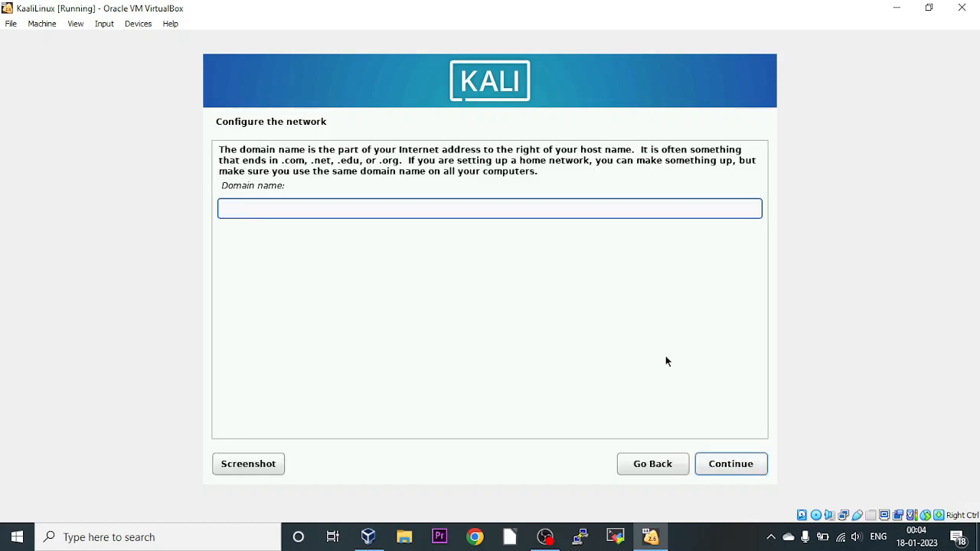
Leave the domain name blank and enter the new user's full name, correcting it once.
left_click(744, 467)
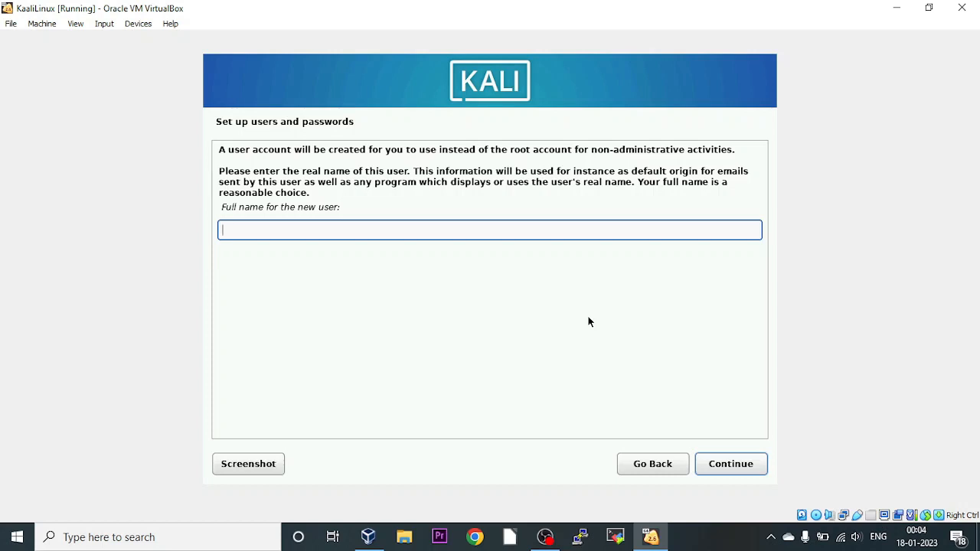
type("siva")
left_click(731, 463)
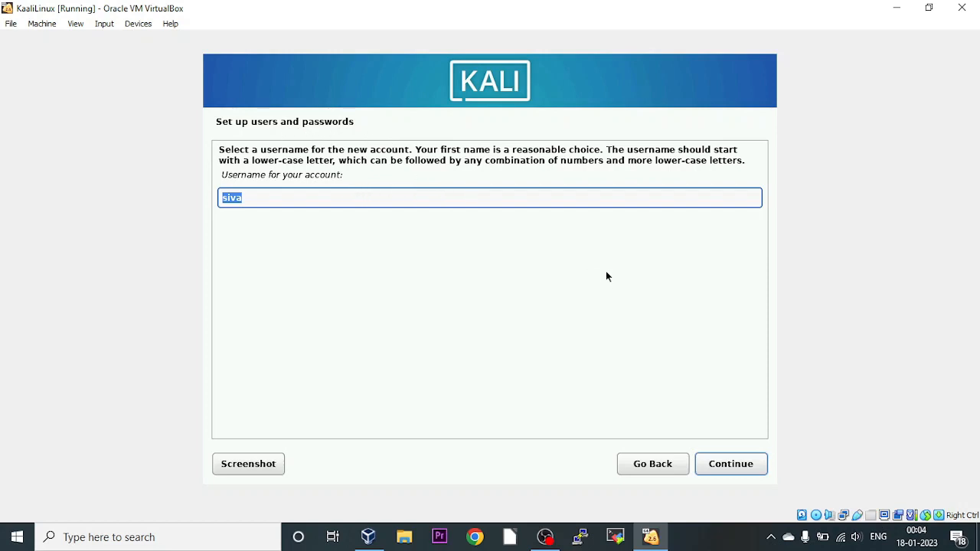
left_click(651, 464)
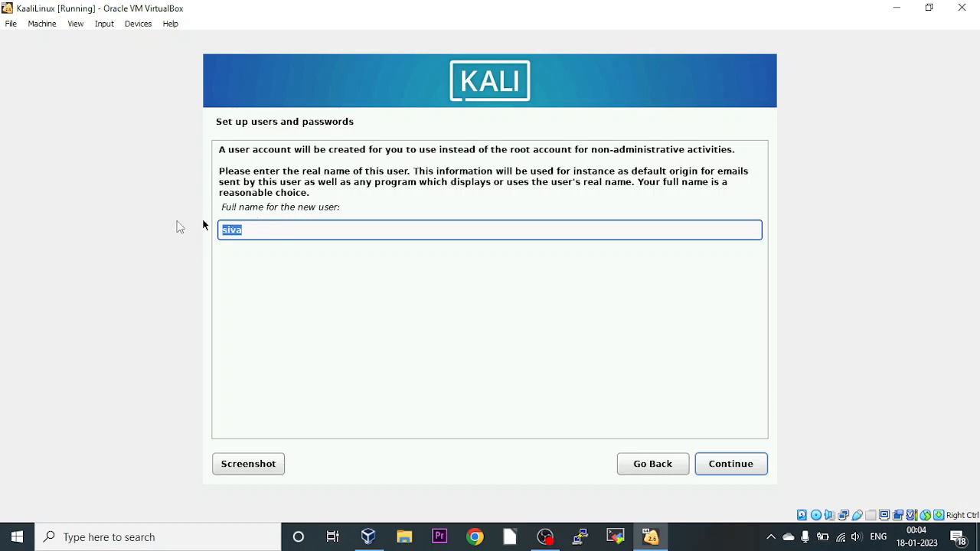
type("Siva Prasad")
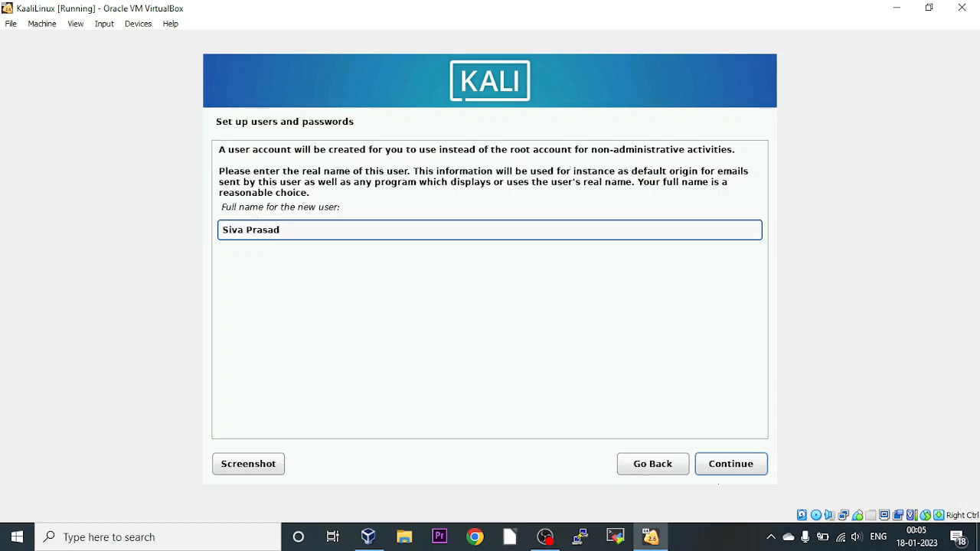
left_click(721, 468)
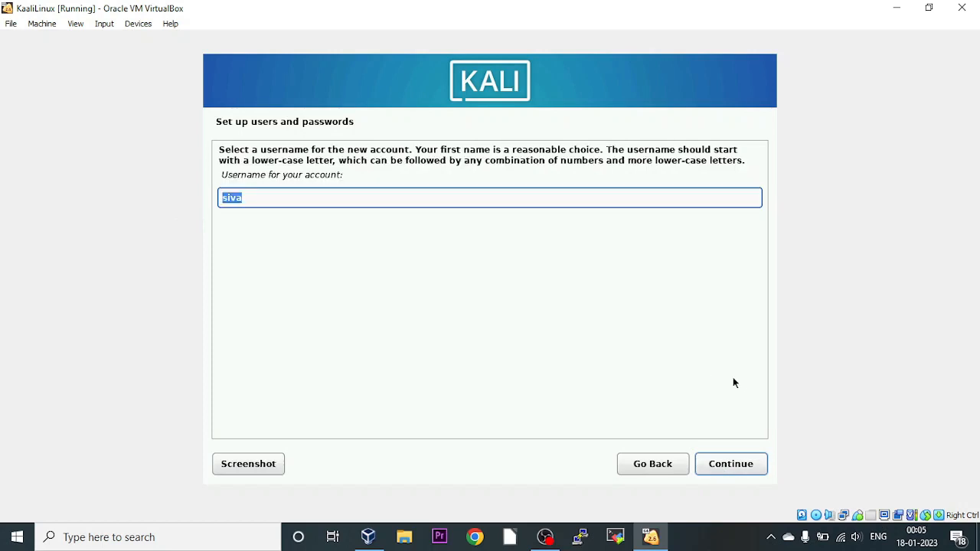
Accept the suggested username, then enter and confirm the user password.
left_click(743, 466)
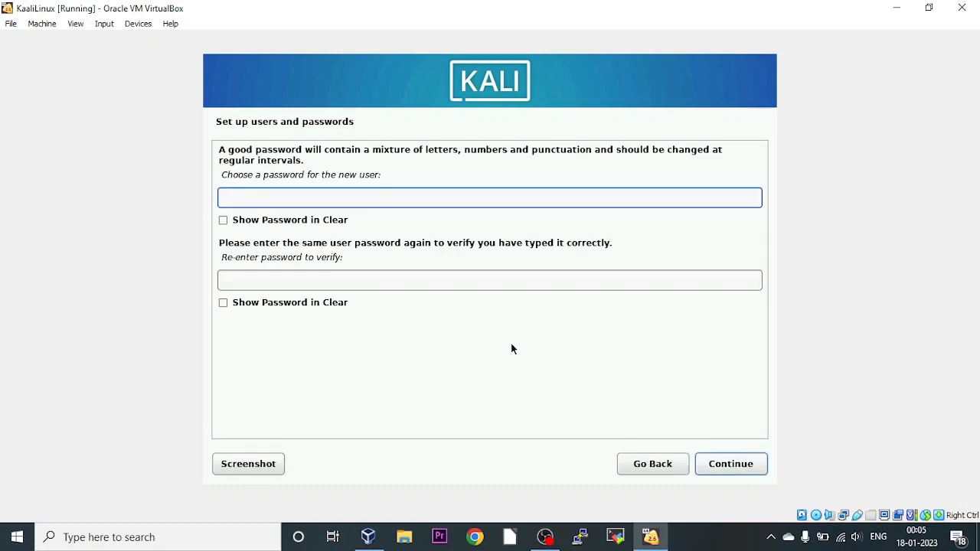
type("kali")
key("Tab")
key("Tab")
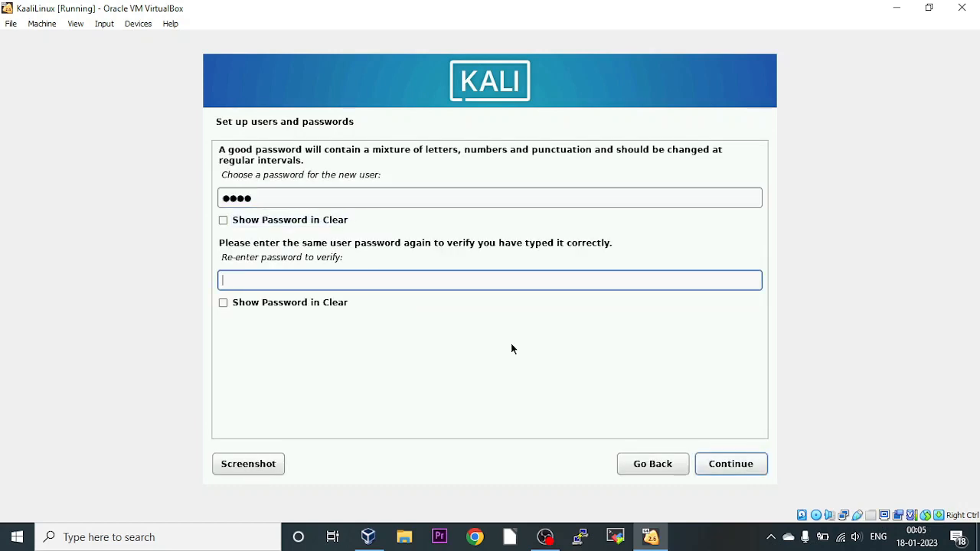
type("kali")
left_click(758, 464)
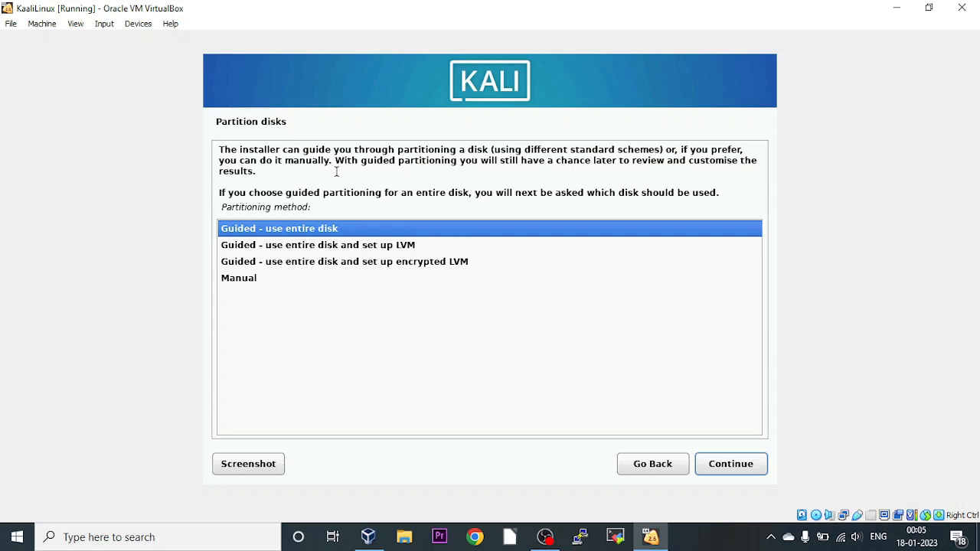
Compare the partitioning methods and settle on 'Guided - use entire disk and set up LVM'.
left_click(256, 245)
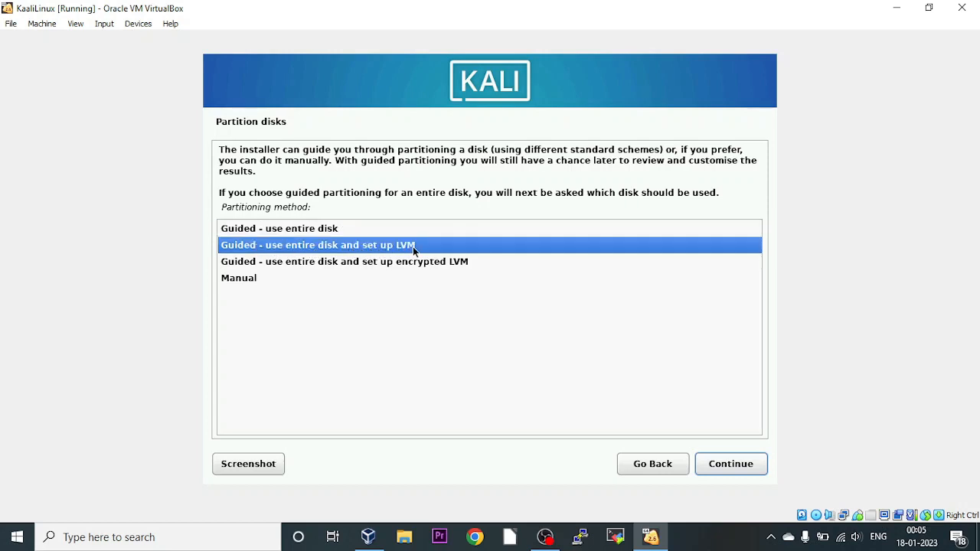
left_click(317, 264)
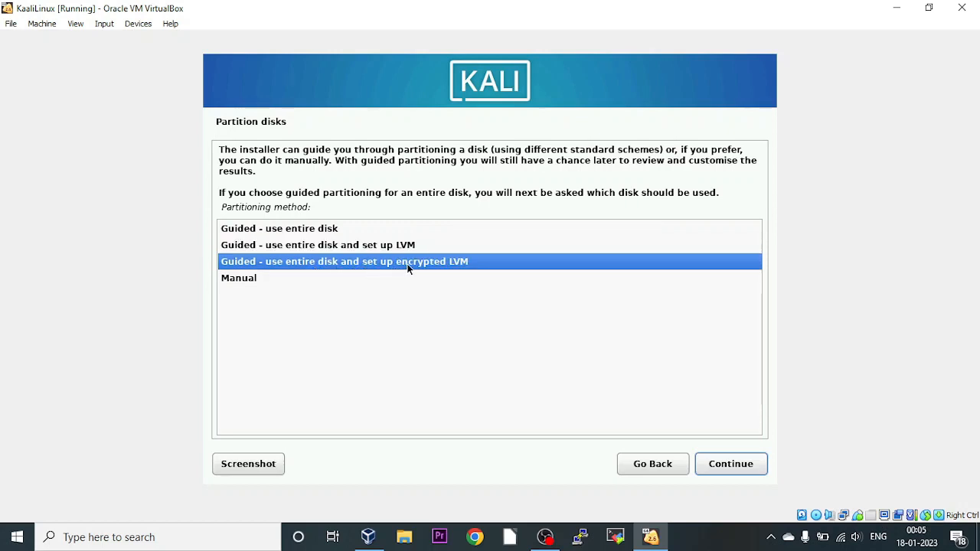
left_click(280, 278)
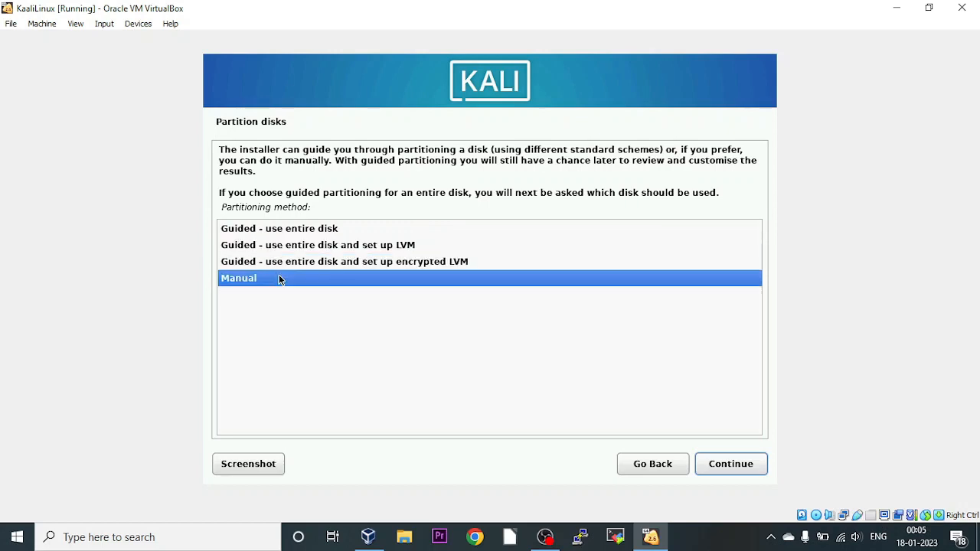
left_click(317, 233)
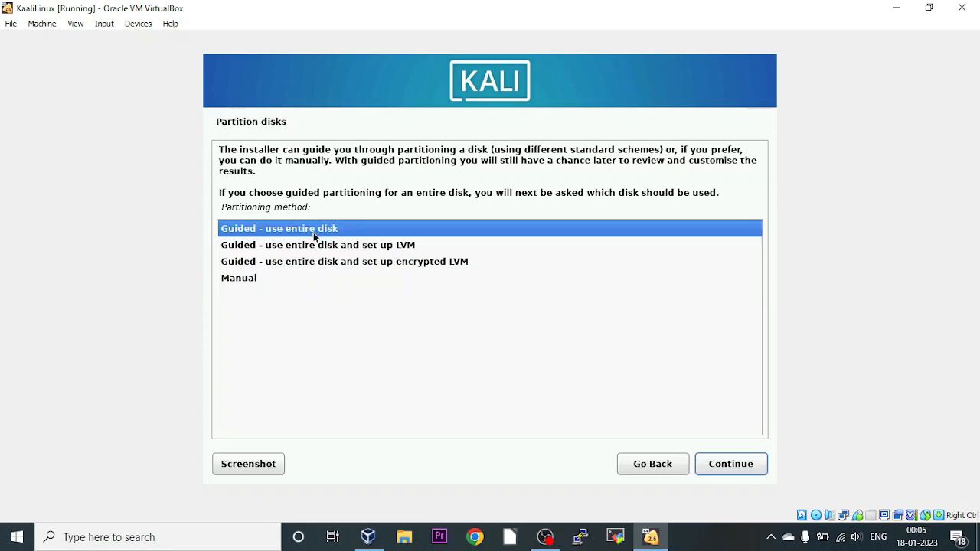
left_click(318, 246)
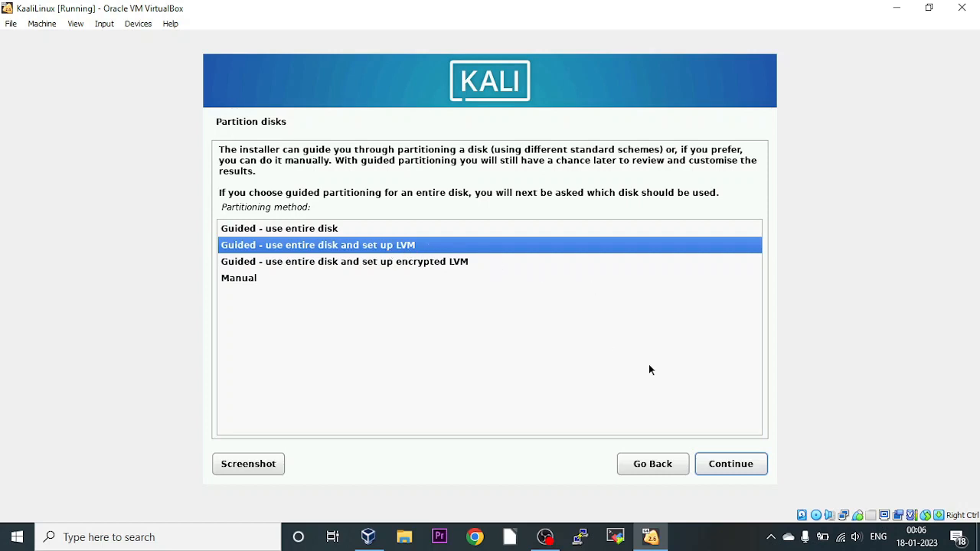
Accept guided LVM partitioning to reach the disk list showing the 21.5 GB VBOX HARDDISK (sda).
left_click(739, 467)
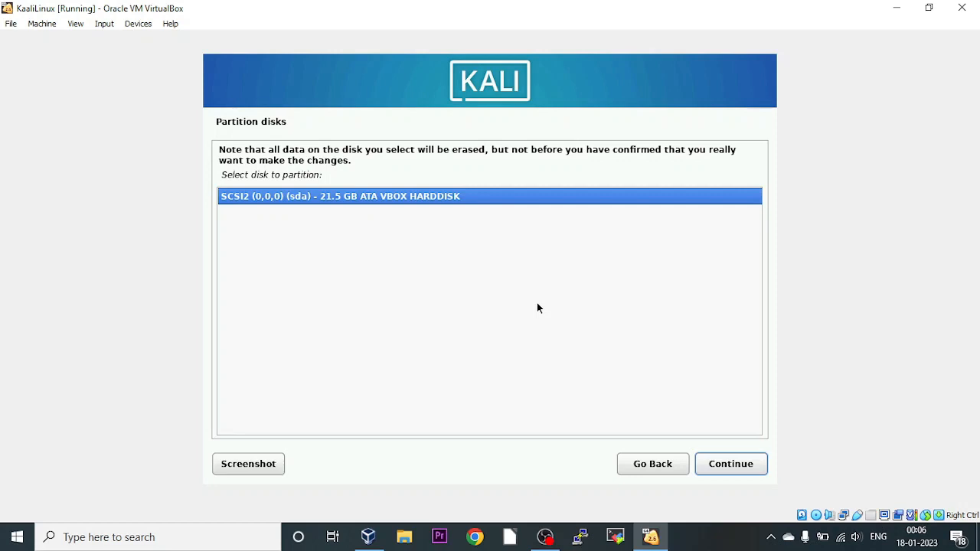
Partition the 21.5 GB sda disk using the 'All files in one partition' scheme.
left_click(732, 465)
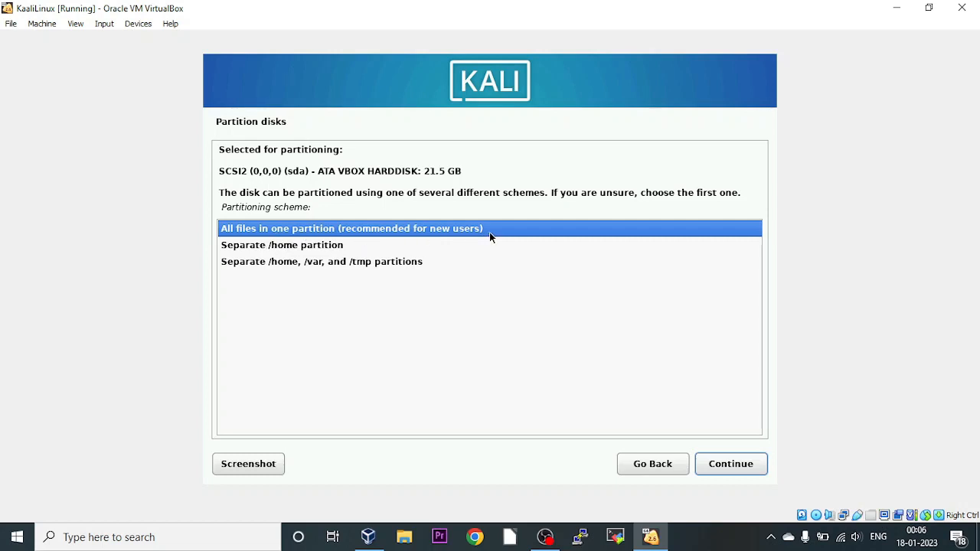
left_click(306, 248)
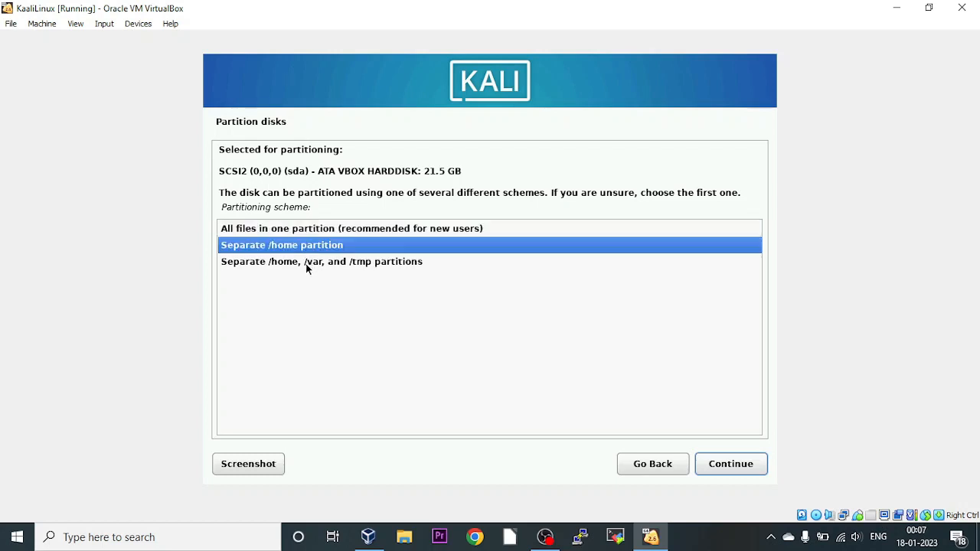
left_click(309, 261)
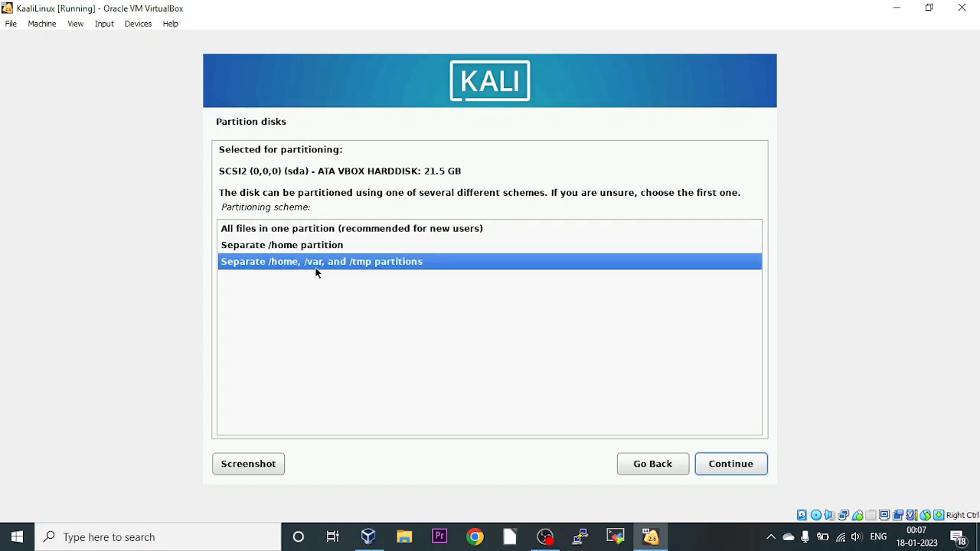
left_click(339, 248)
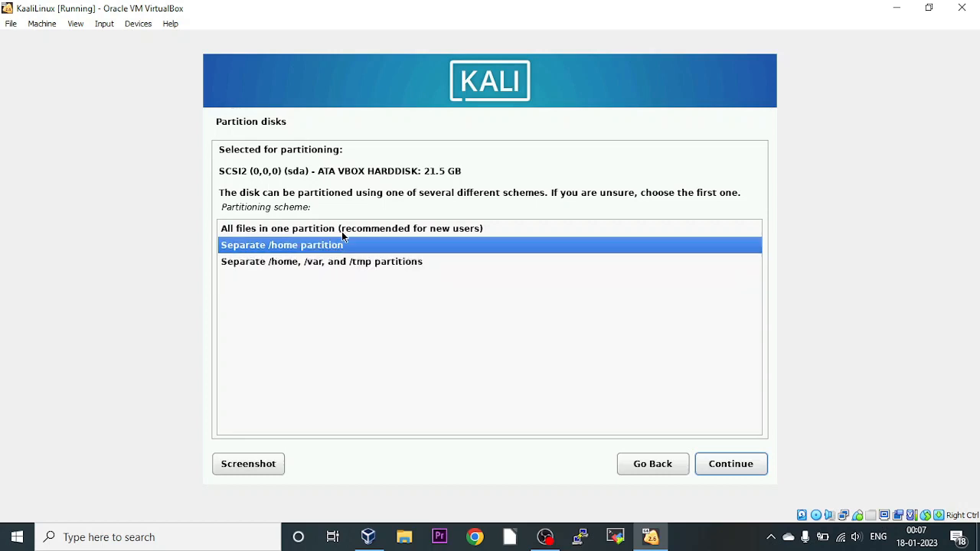
left_click(322, 229)
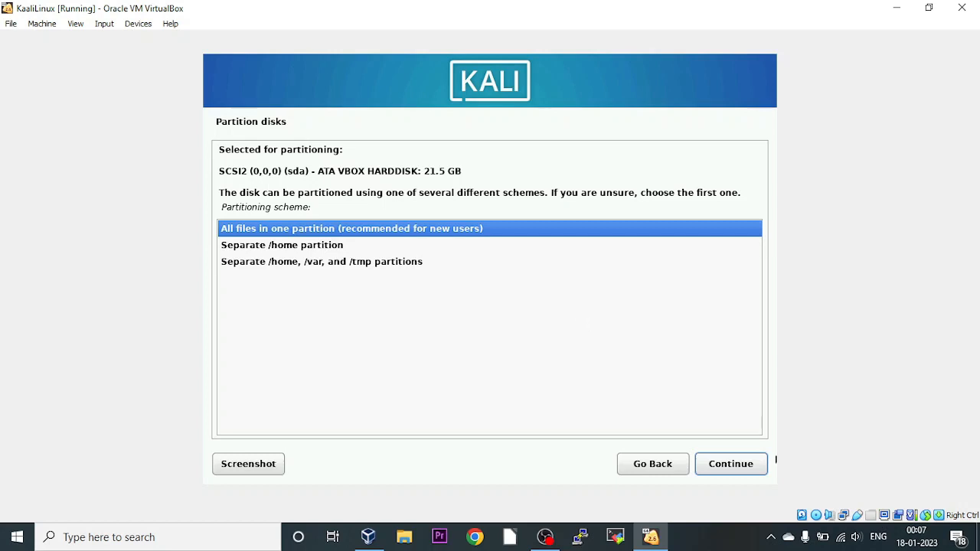
left_click(739, 470)
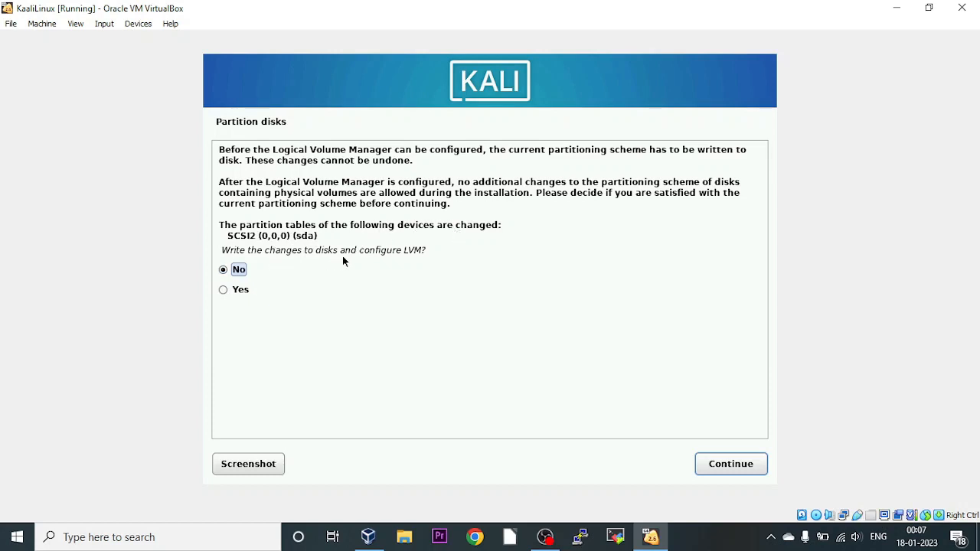
Approve writing changes and configuring LVM, using the full 21.0 GB volume group.
left_click(229, 290)
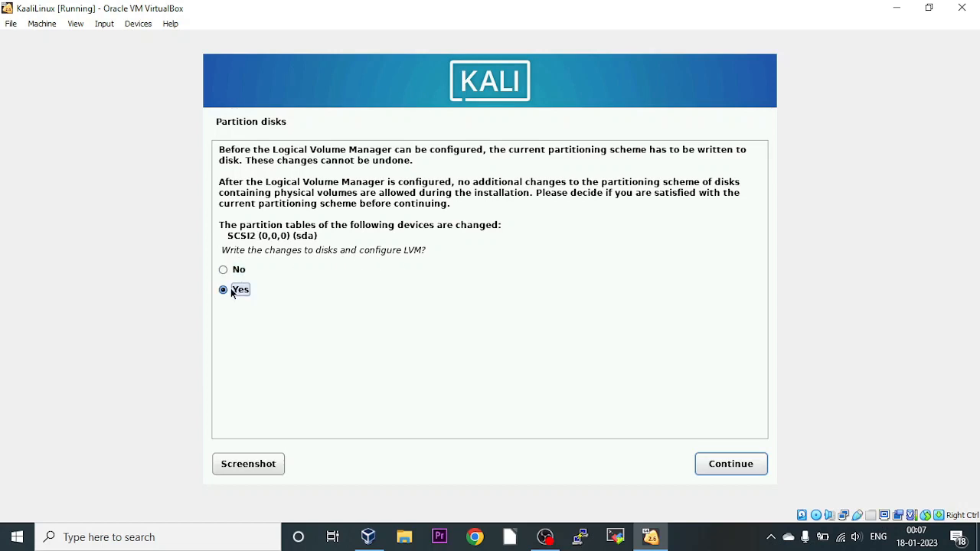
left_click(719, 469)
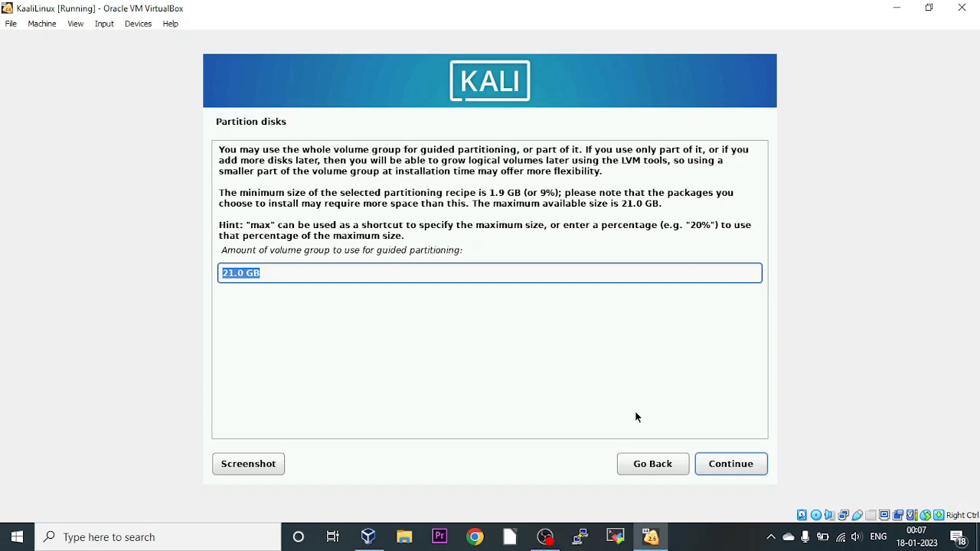
left_click(733, 467)
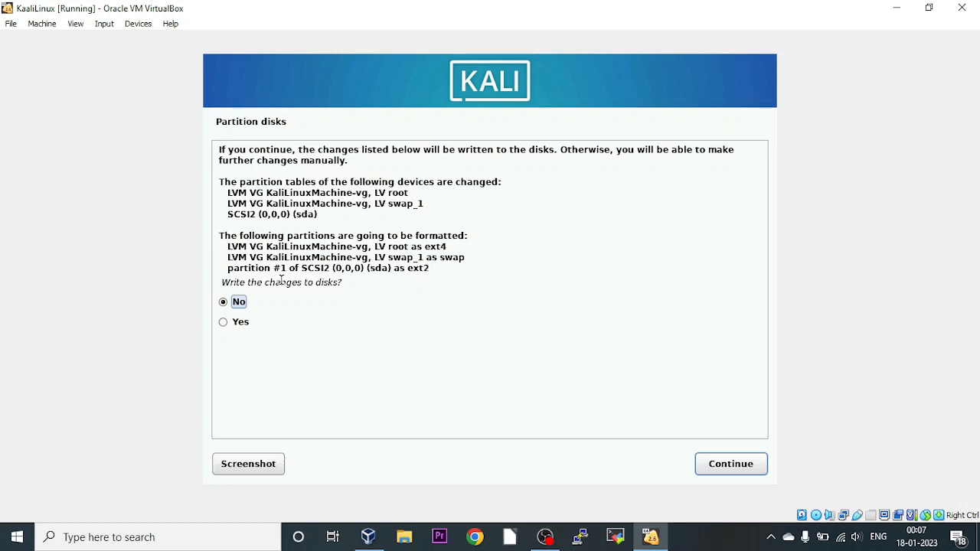
Confirm writing the root ext4, swap and ext2 partitions to disk.
left_click(224, 323)
left_click(715, 465)
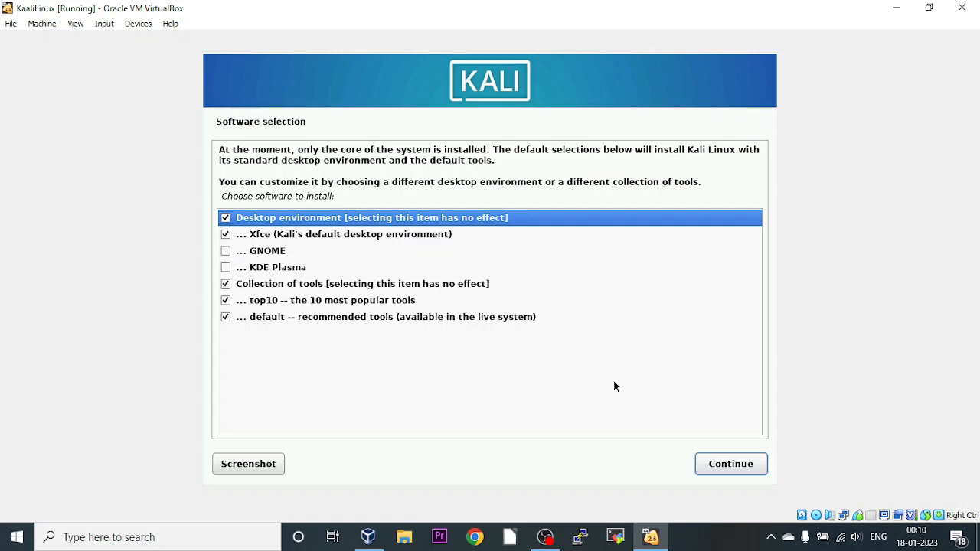
Install the default software selection with Xfce, top10 and default tools ticked.
left_click(741, 467)
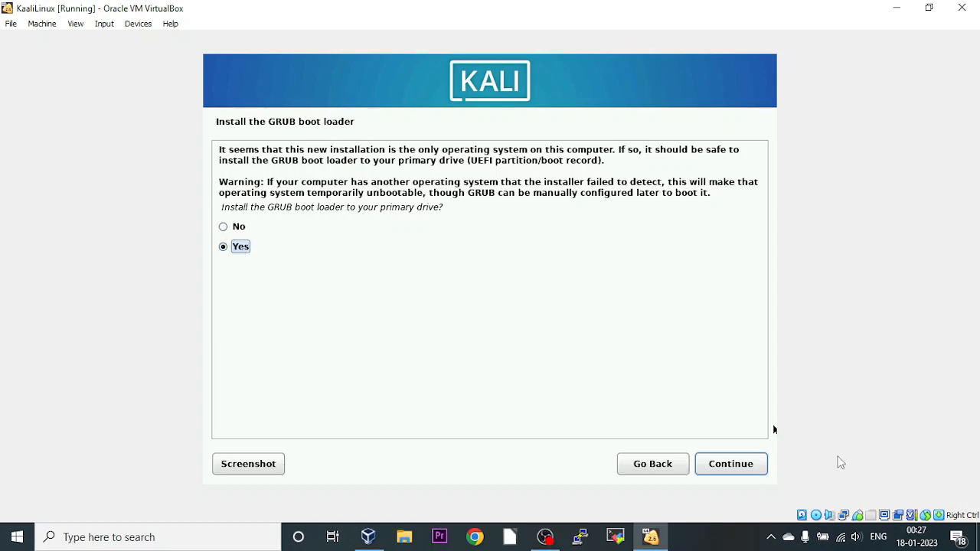
Accept installing GRUB to the primary drive and select /dev/sda (ata-VBOX_HARDDISK) as its boot device.
left_click(754, 468)
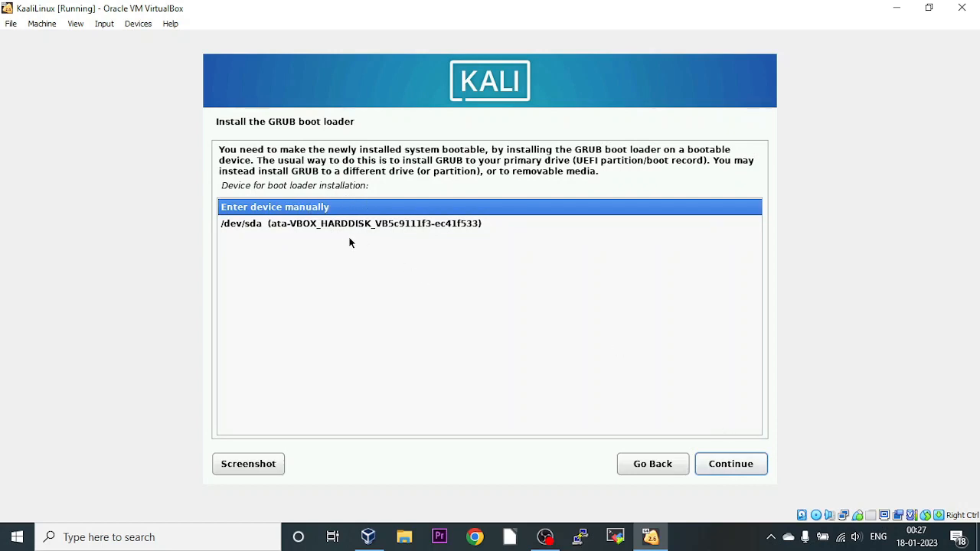
left_click(372, 223)
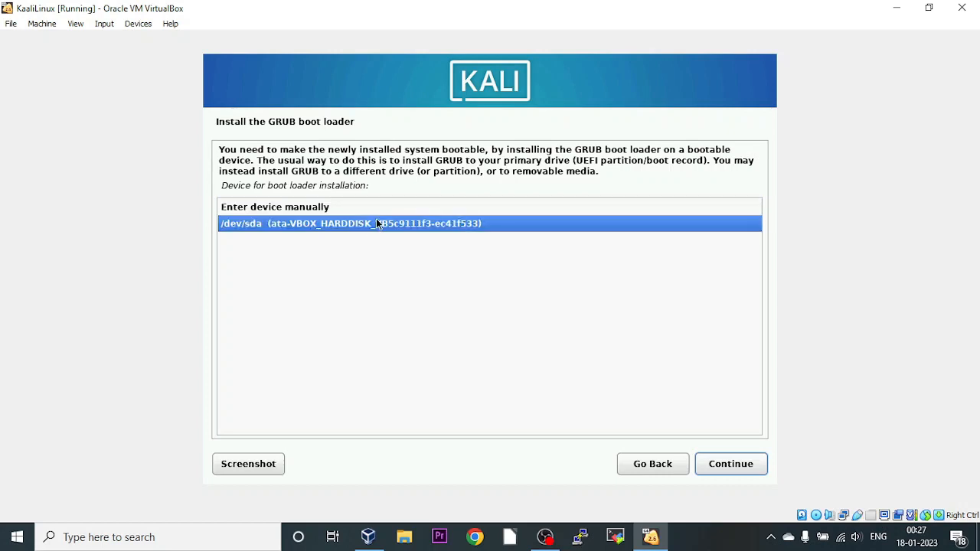
left_click(742, 464)
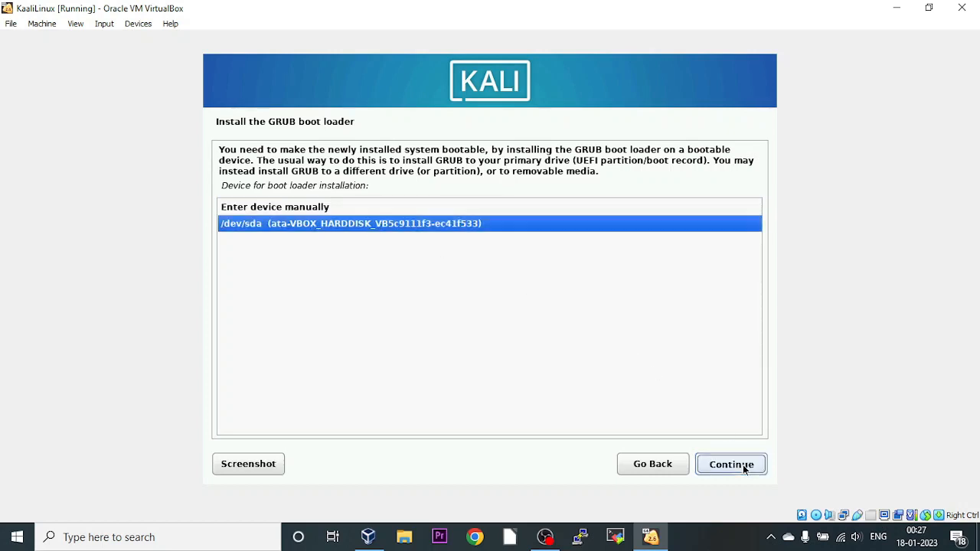